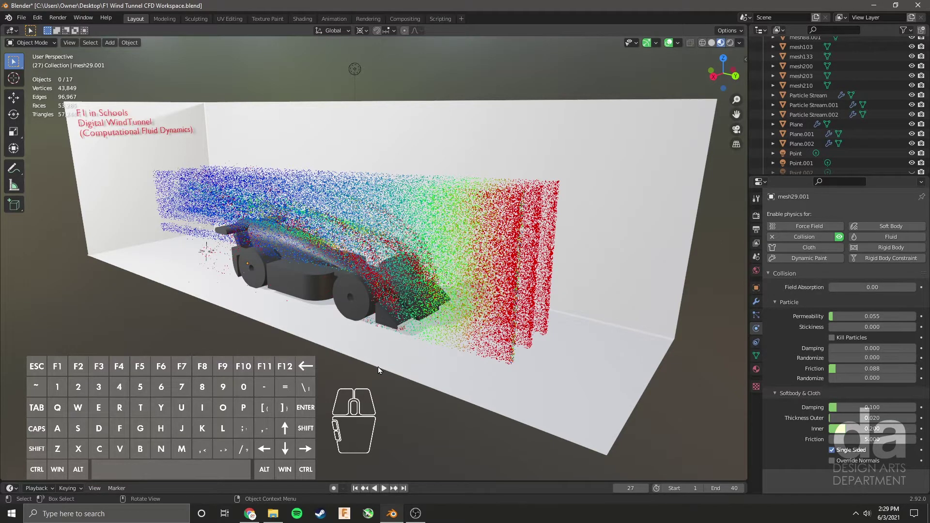
- Delete the existing car model from the wind tunnel
{"action": "left_click", "coordinate": [308, 290]}
{"action": "key", "text": "x"}
{"action": "left_click", "coordinate": [307, 290]}
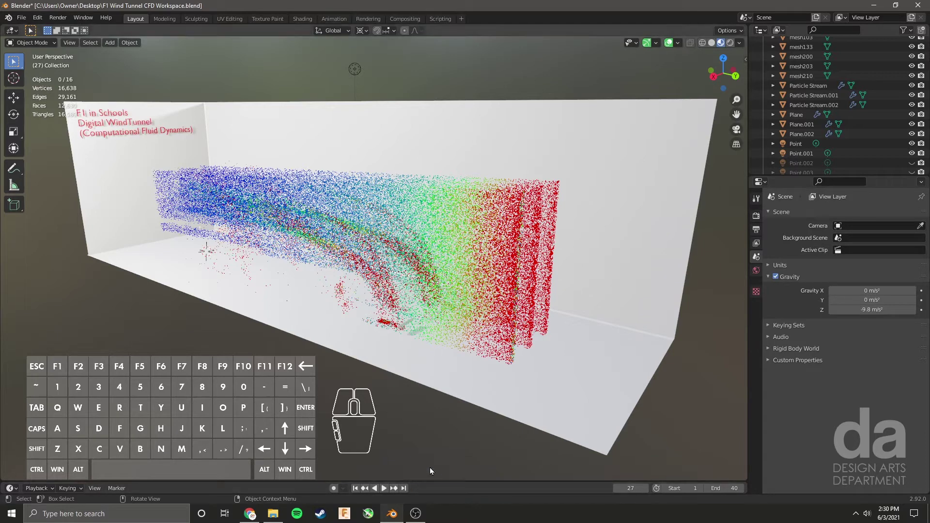
- Enlarge the timeline, return the particle simulation to frame 0, play it and pause at frame 5
{"action": "left_click_drag", "start_coordinate": [424, 482], "coordinate": [423, 343]}
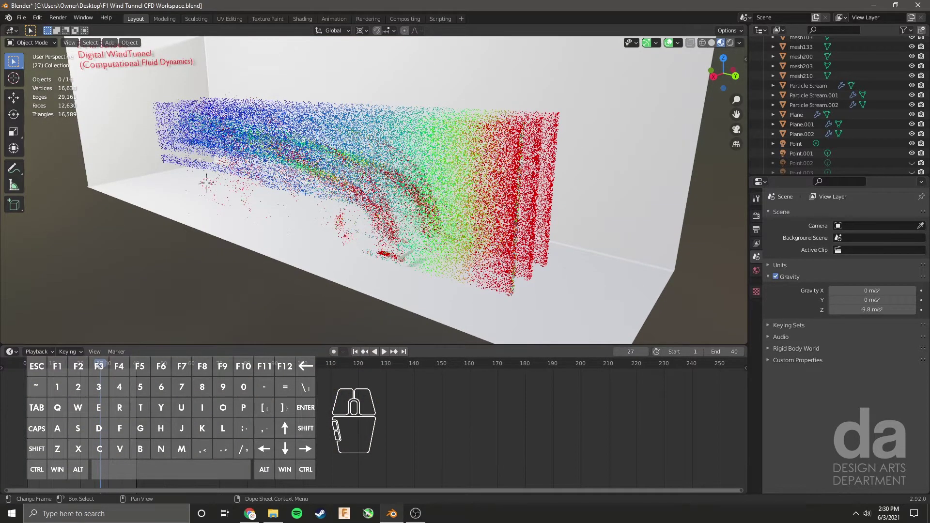
{"action": "key", "text": "ctrl+shift+space"}
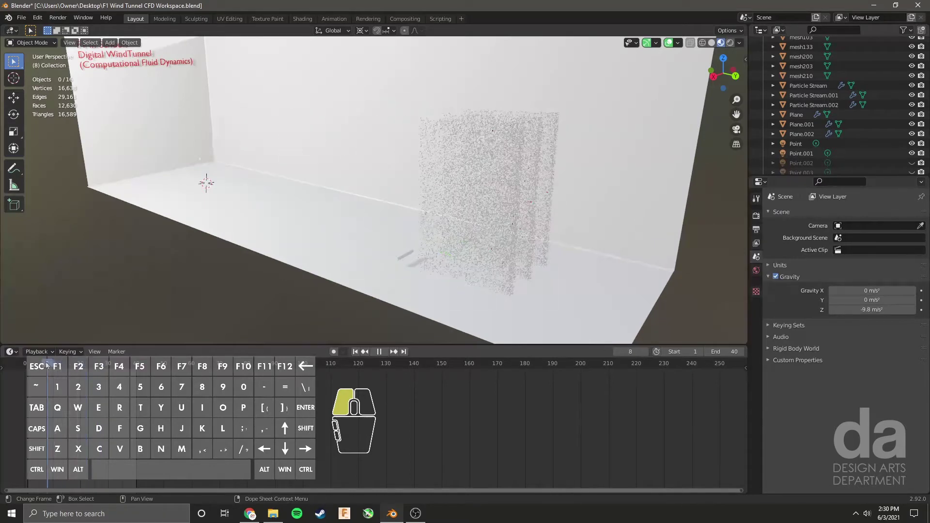
{"action": "left_click_drag", "start_coordinate": [42, 365], "coordinate": [26, 365]}
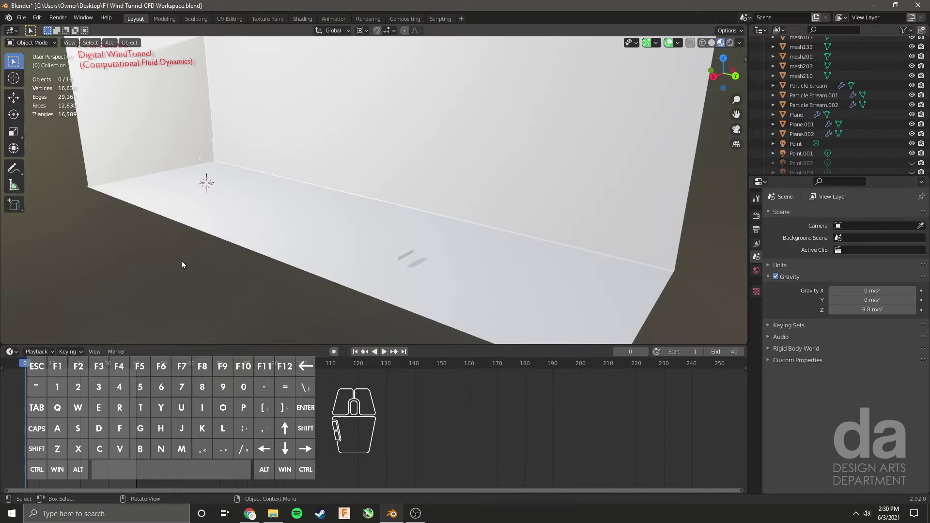
{"action": "left_click", "coordinate": [384, 352]}
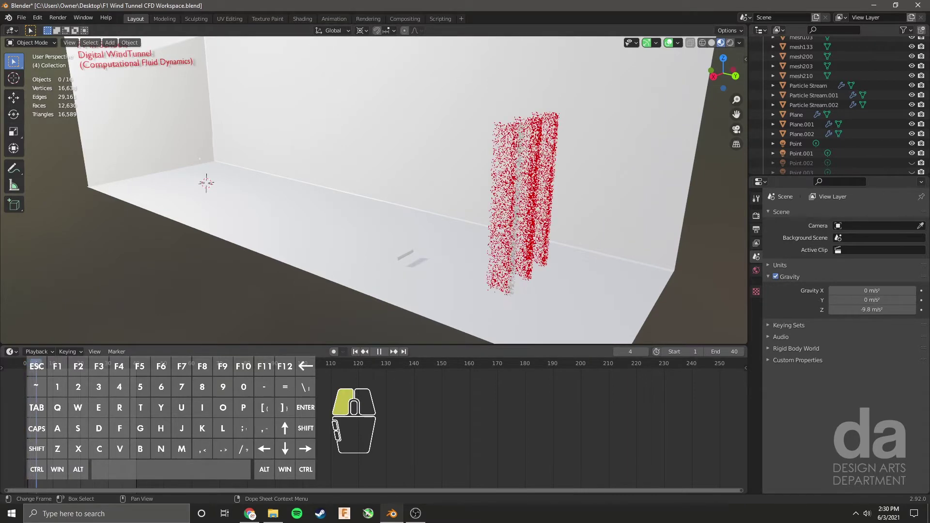
{"action": "left_click", "coordinate": [379, 352]}
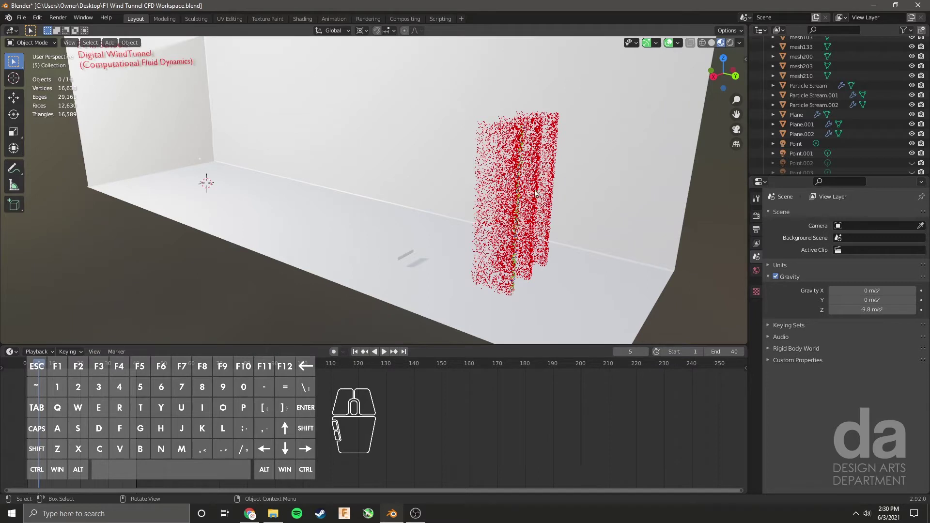
- Select the particle stream emitters one at a time to identify each of them
{"action": "left_click", "coordinate": [516, 226]}
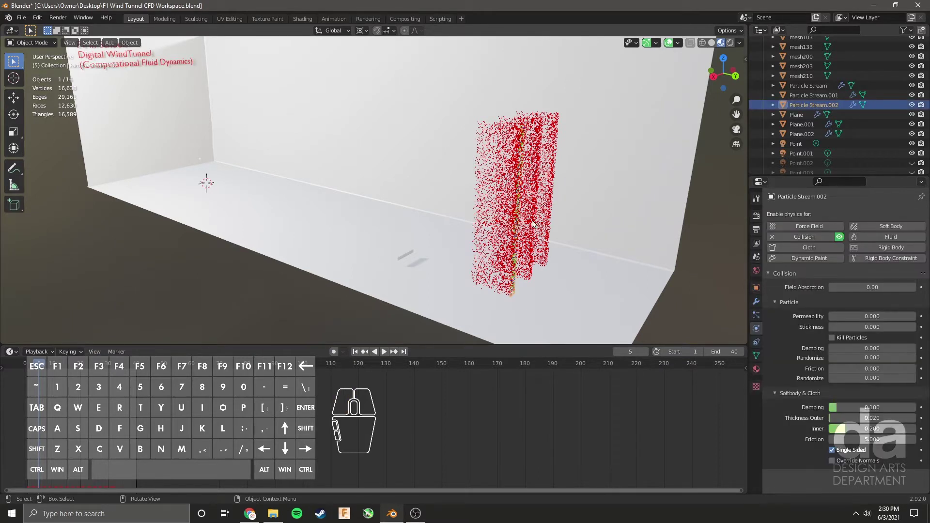
{"action": "left_click", "coordinate": [533, 224]}
{"action": "left_click", "coordinate": [551, 219]}
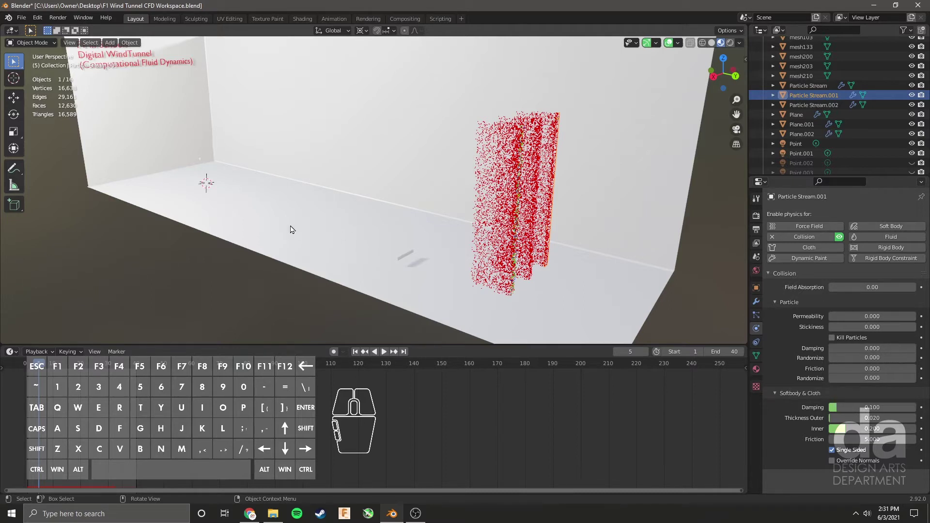
- Import the Wavefront model "Arctic wind car.obj" from the Desktop
{"action": "left_click", "coordinate": [21, 17]}
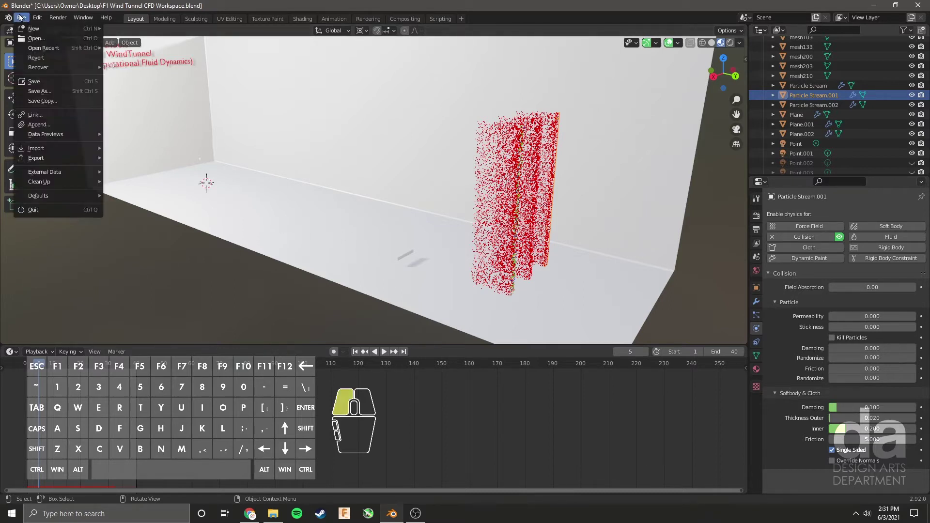
{"action": "mouse_move", "coordinate": [43, 149]}
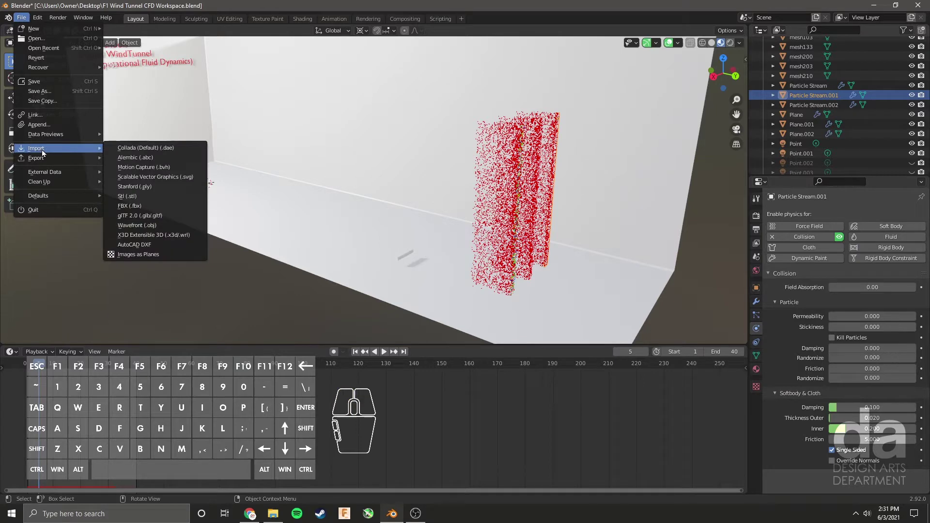
{"action": "left_click", "coordinate": [155, 226]}
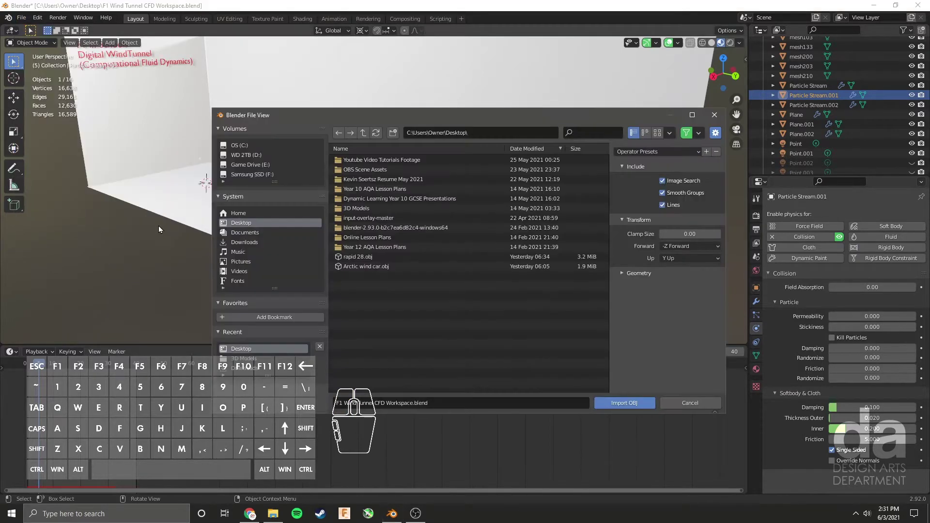
{"action": "left_click", "coordinate": [364, 267]}
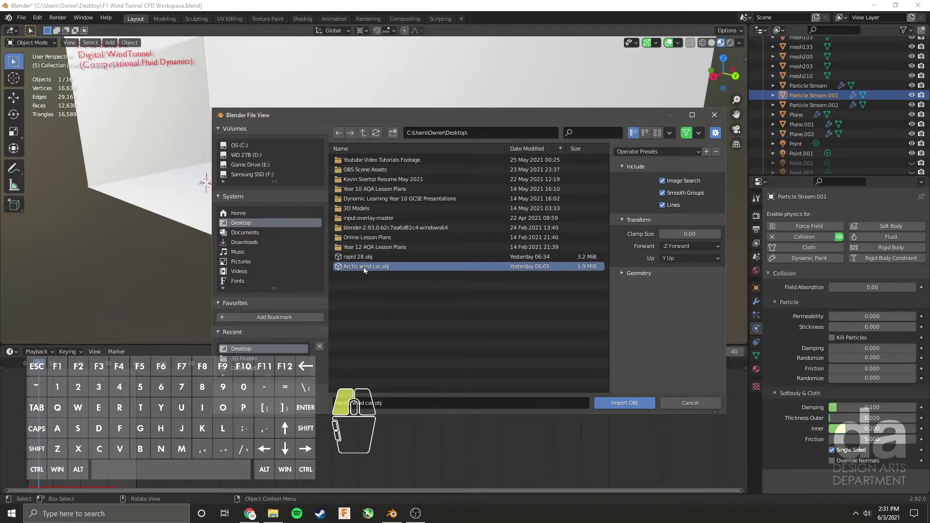
{"action": "double_click", "coordinate": [364, 267]}
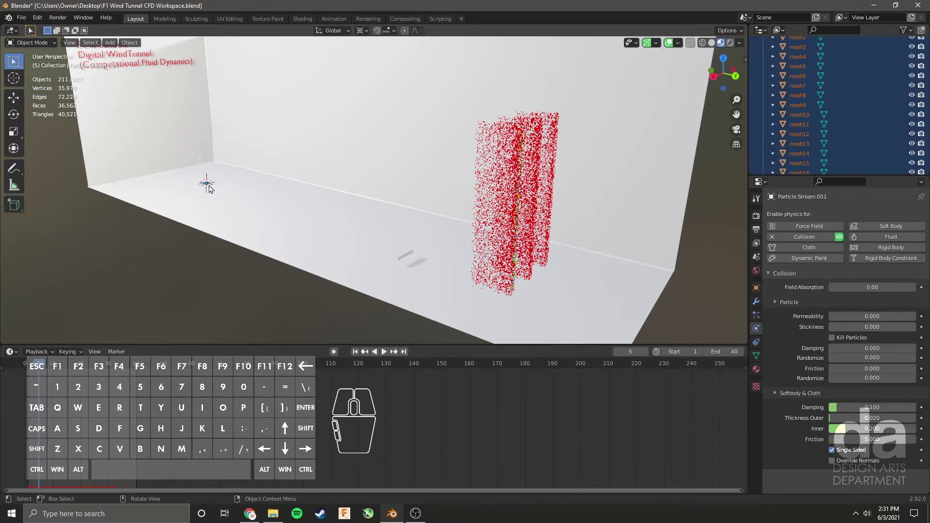
- Scale the imported car uniformly by a factor of 41
{"action": "type", "text": "s"}
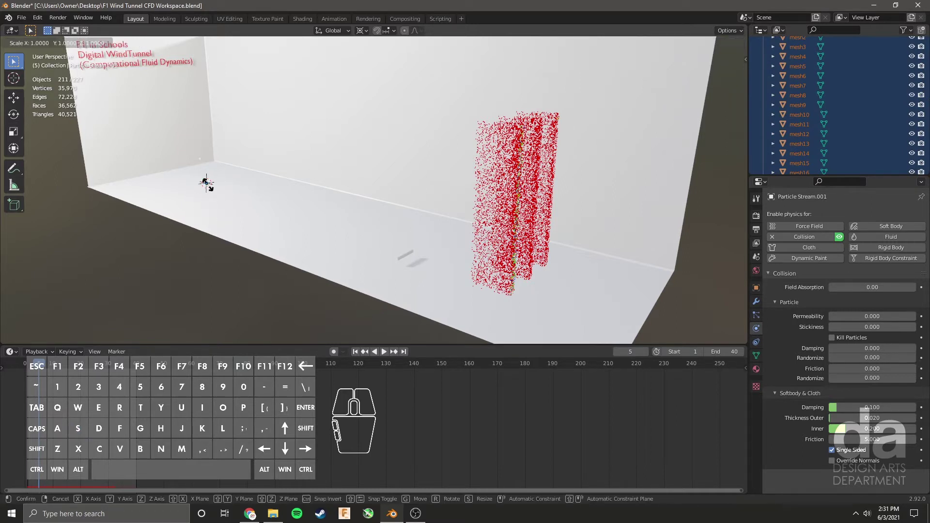
{"action": "type", "text": "41"}
{"action": "key", "text": "Return"}
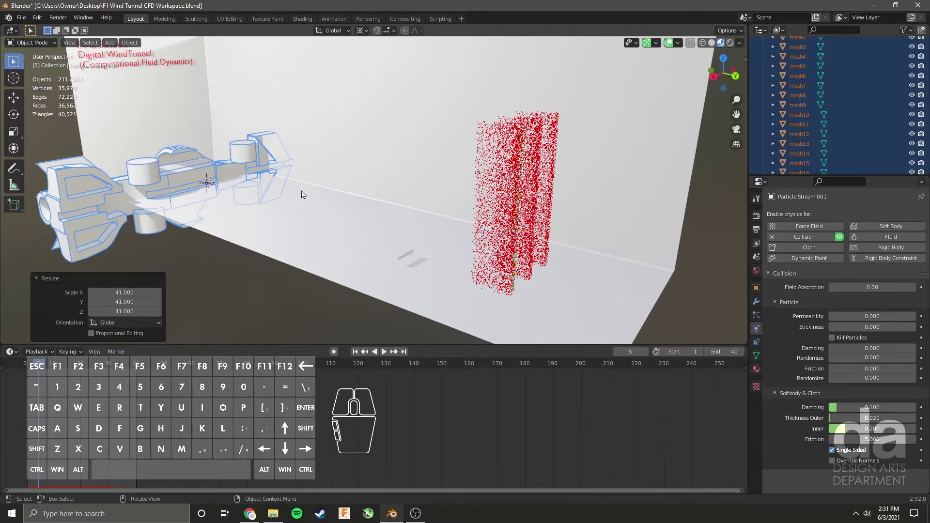
- Rotate the car 90° about the X axis and a further 180° about X to turn it upright
{"action": "type", "text": "r"}
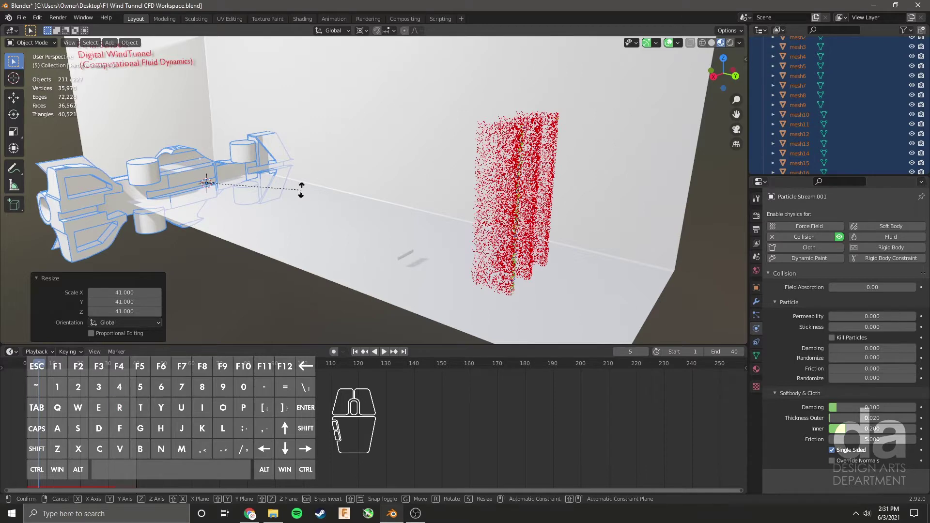
{"action": "type", "text": "90x"}
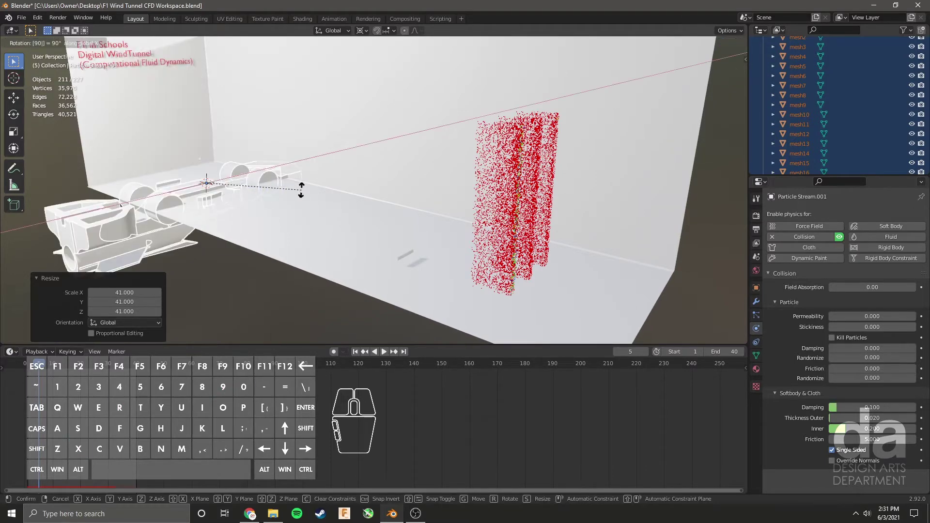
{"action": "key", "text": "Return"}
{"action": "type", "text": "r180"}
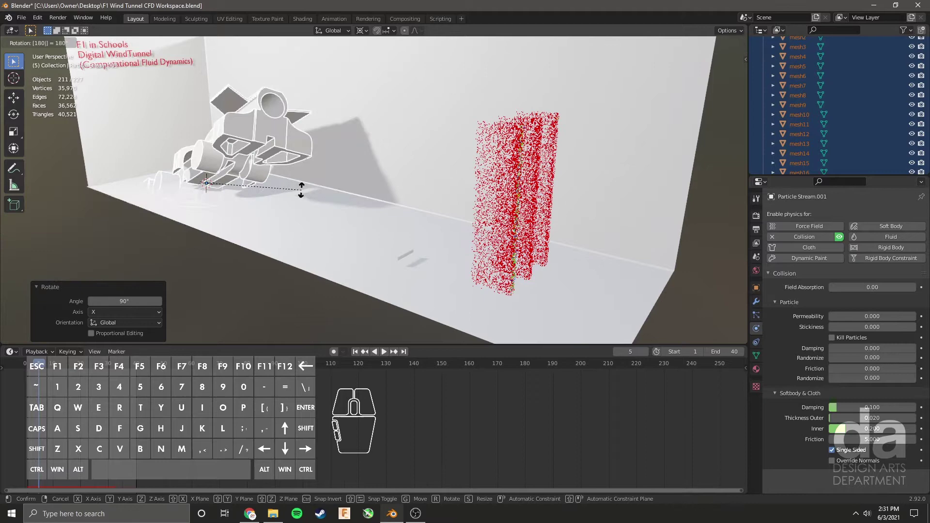
{"action": "type", "text": "x"}
{"action": "key", "text": "Return"}
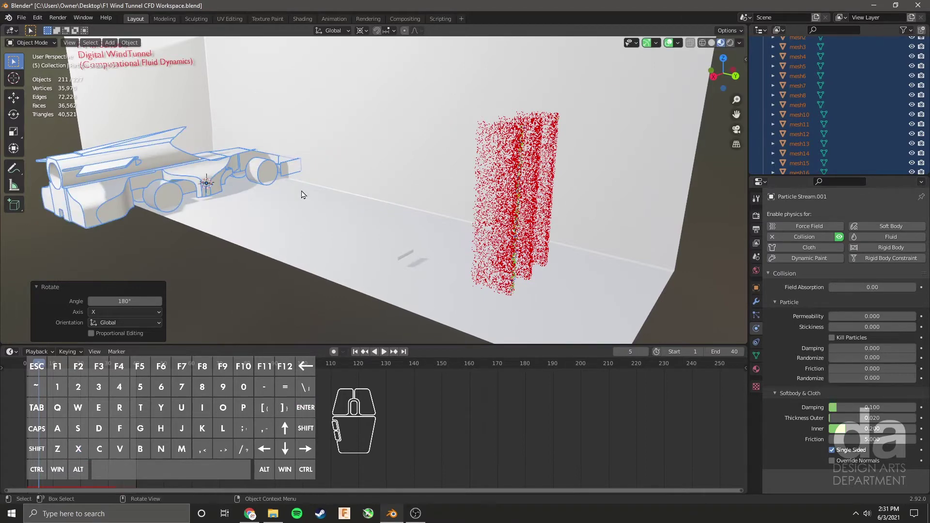
- Rotate the car 90° about the Z axis and a further 180° about Z so its nose faces the particle streams
{"action": "type", "text": "r90z"}
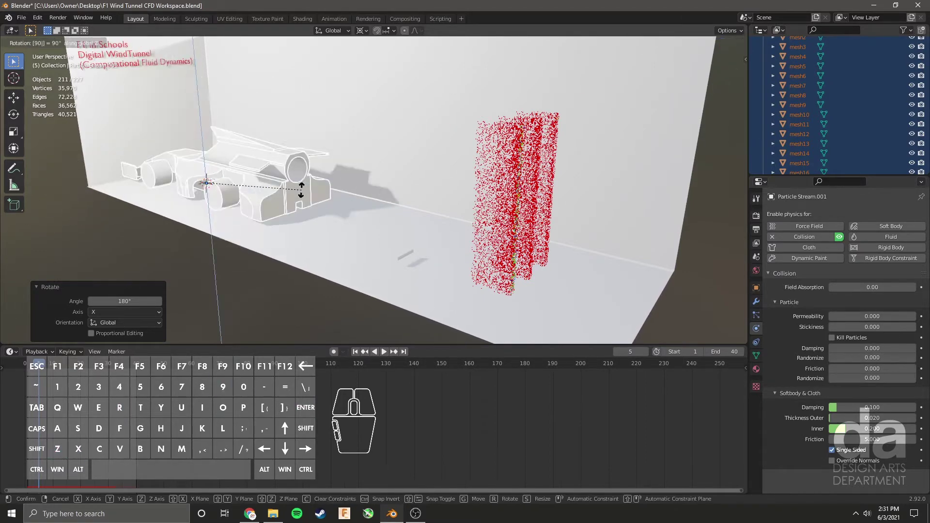
{"action": "key", "text": "Return"}
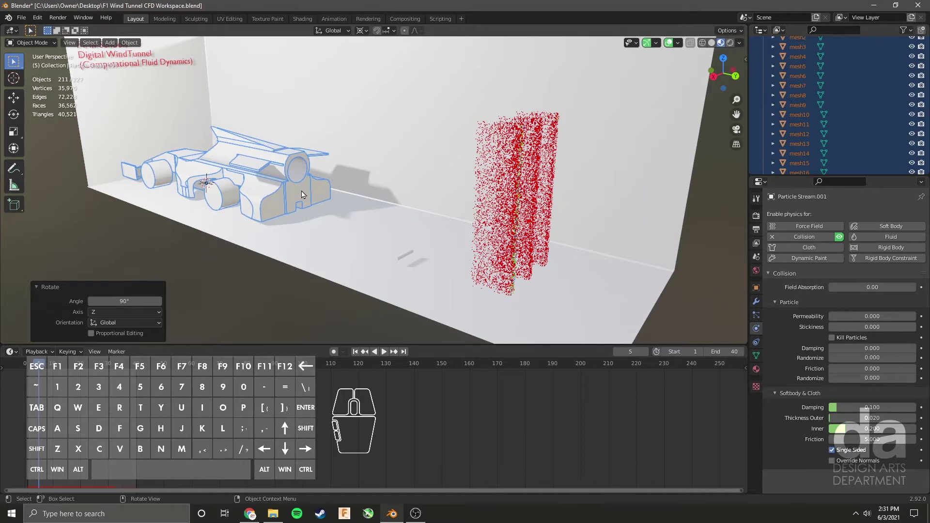
{"action": "type", "text": "r180z"}
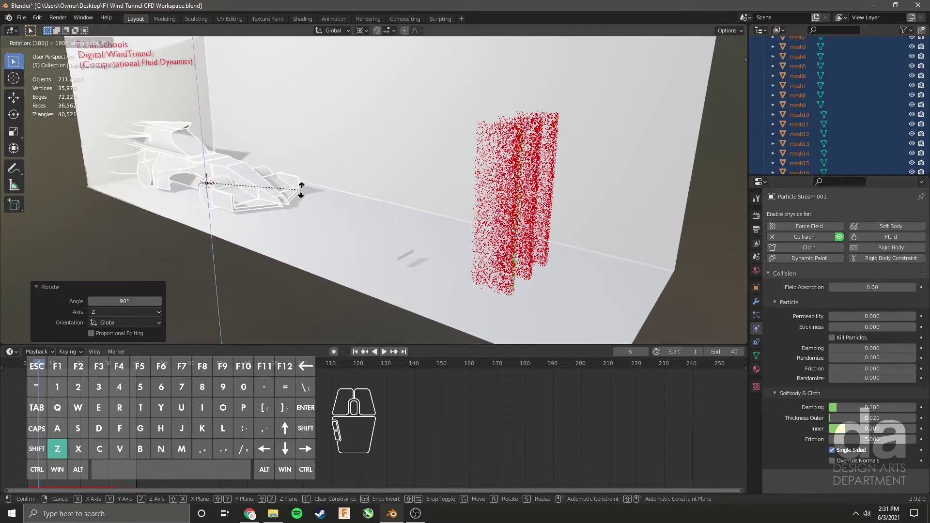
{"action": "key", "text": "Return"}
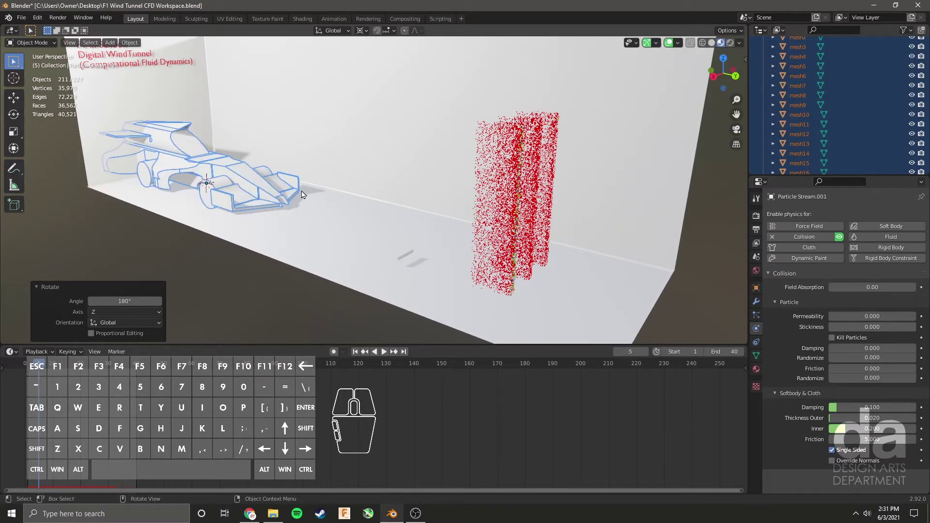
- Move the car about 5.1 m along the Y axis toward the particle streams
{"action": "key", "text": "g"}
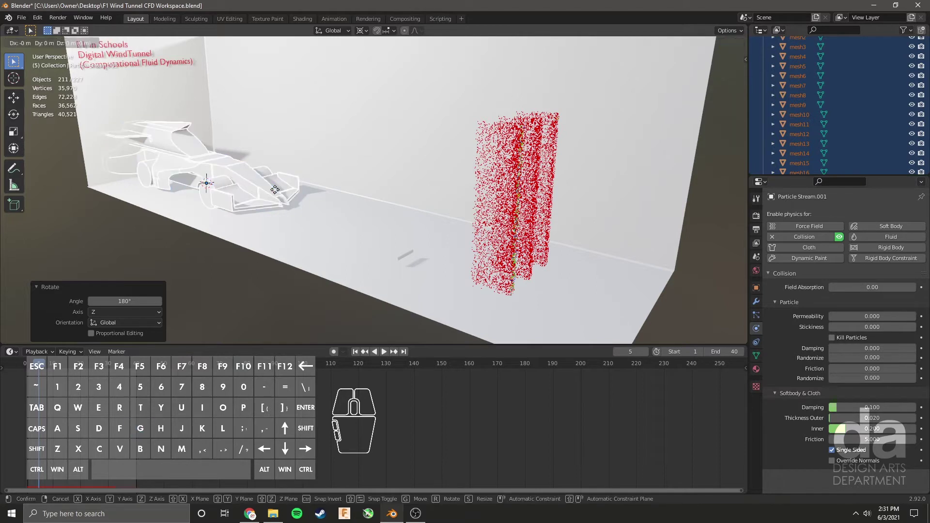
{"action": "key", "text": "y"}
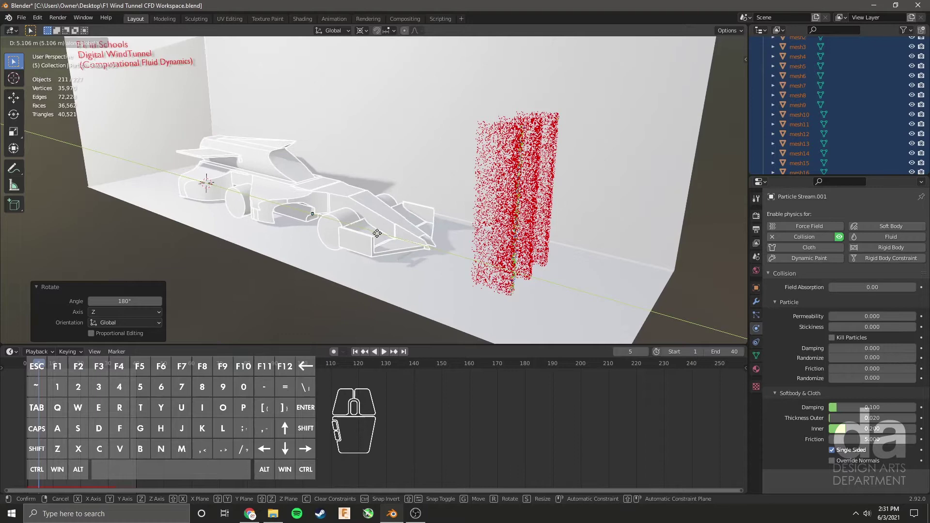
{"action": "left_click", "coordinate": [377, 233]}
- Delete the leftover mesh fragment on the floor by the car's nose
{"action": "left_click", "coordinate": [403, 261]}
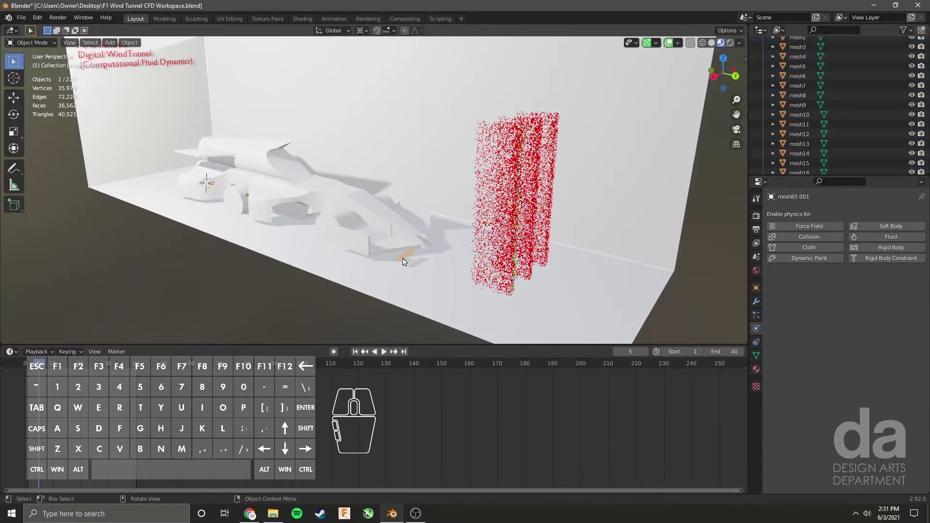
{"action": "key", "text": "Delete"}
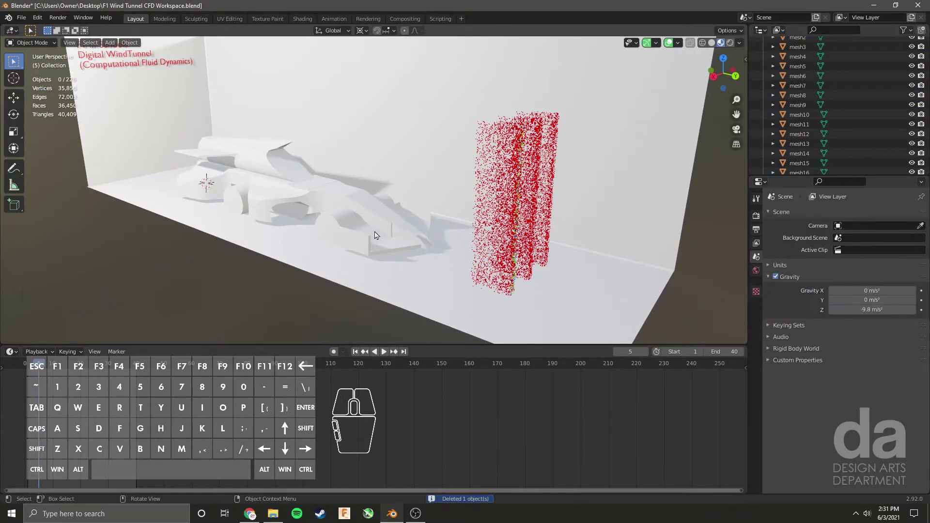
- Select various wheel and body panel pieces of the imported car to examine how its mesh is divided
{"action": "left_click", "coordinate": [360, 213]}
{"action": "left_click", "coordinate": [286, 169]}
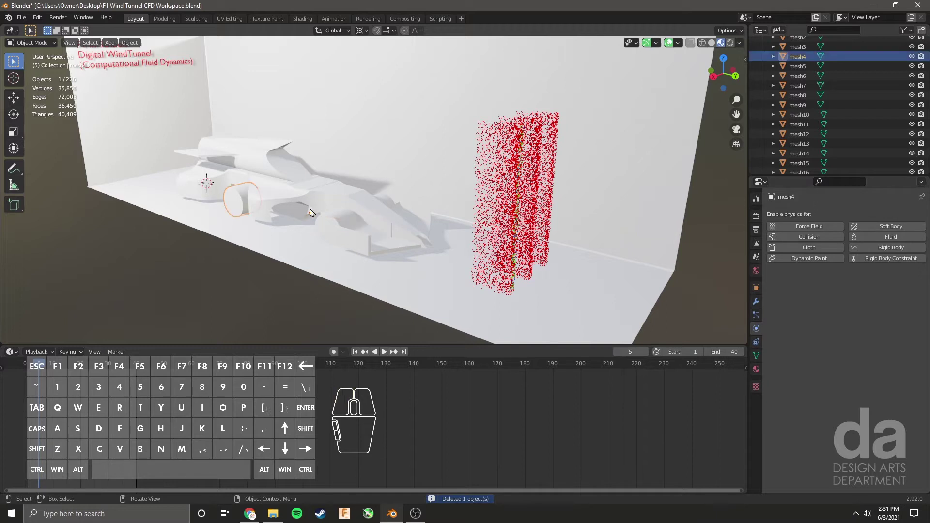
{"action": "left_click", "coordinate": [225, 194]}
{"action": "left_click", "coordinate": [370, 215]}
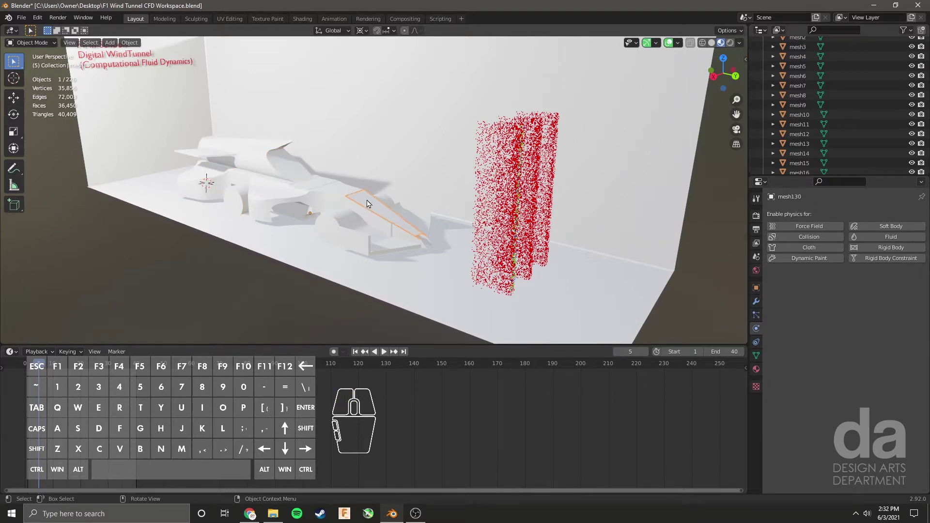
{"action": "left_click", "coordinate": [334, 194]}
{"action": "middle_click_drag", "start_coordinate": [331, 195], "coordinate": [402, 202]}
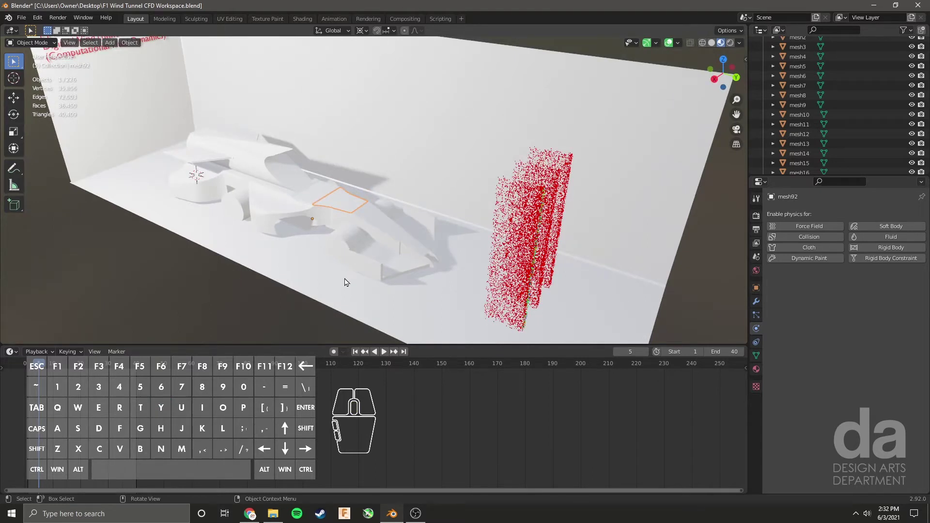
- Delete the wind tunnel's floor, back wall and end wall planes together
{"action": "left_click", "coordinate": [305, 276]}
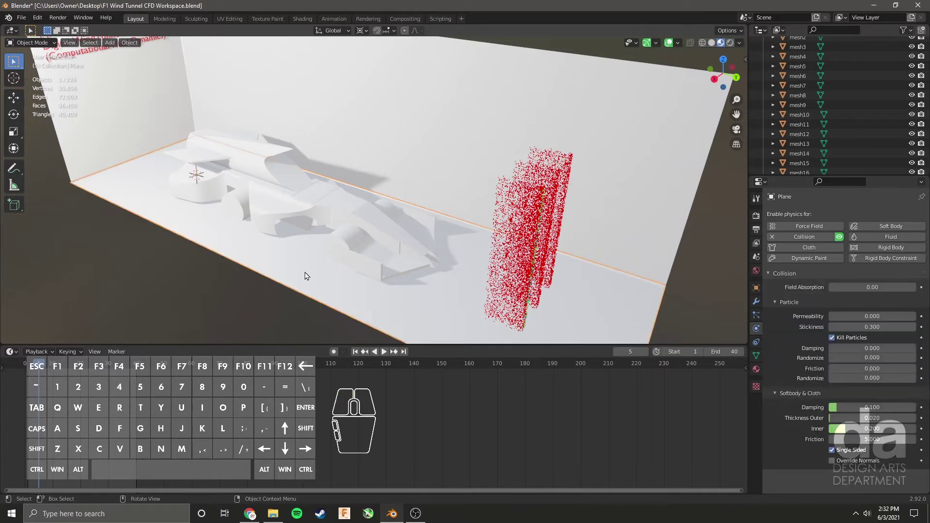
{"action": "left_click", "coordinate": [362, 124], "text": "shift"}
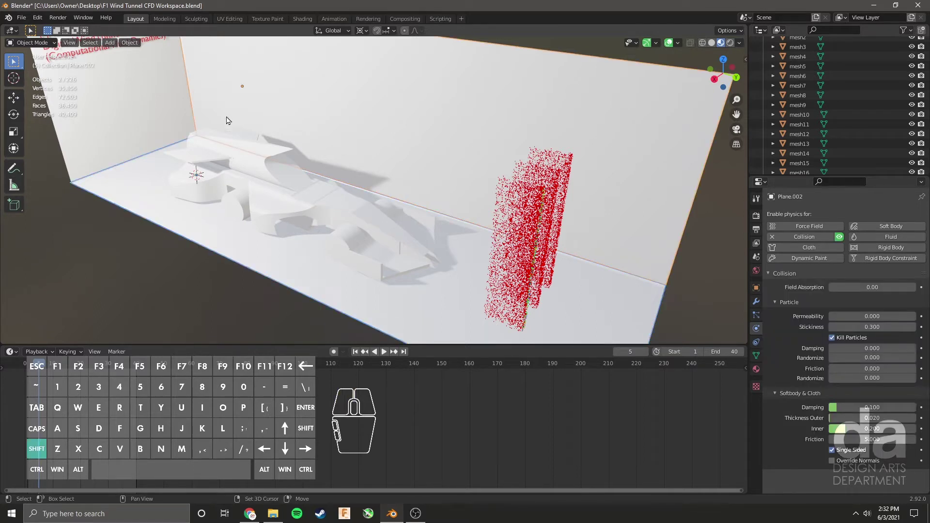
{"action": "left_click", "coordinate": [152, 101], "text": "shift"}
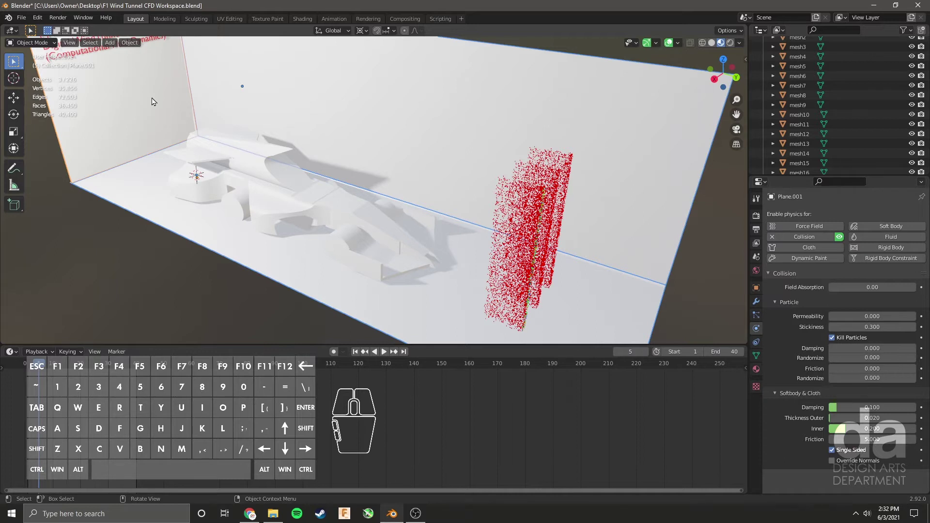
{"action": "key", "text": "Delete"}
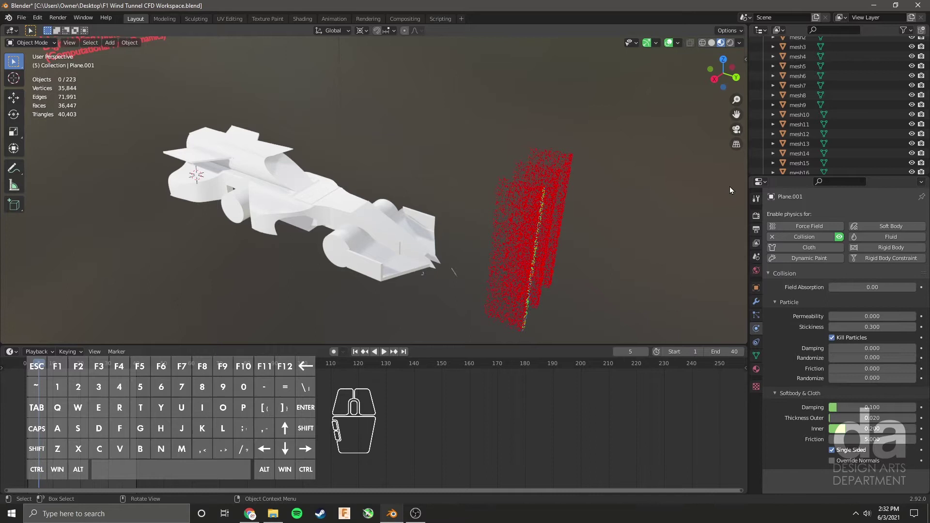
- Look through the scene's object list to examine the many separate mesh objects that make up the car
{"action": "scroll", "coordinate": [853, 97], "scroll_direction": "up", "scroll_amount": 5}
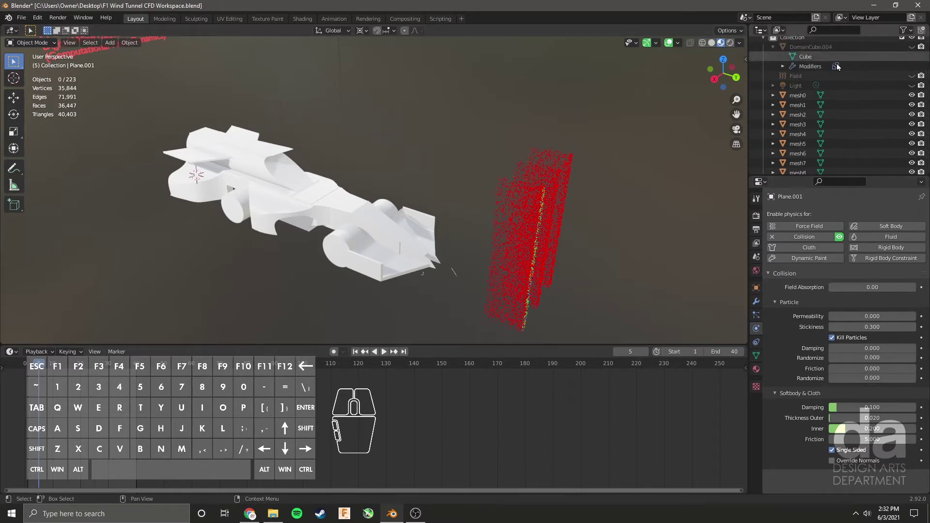
{"action": "scroll", "coordinate": [843, 106], "scroll_direction": "down", "scroll_amount": 8}
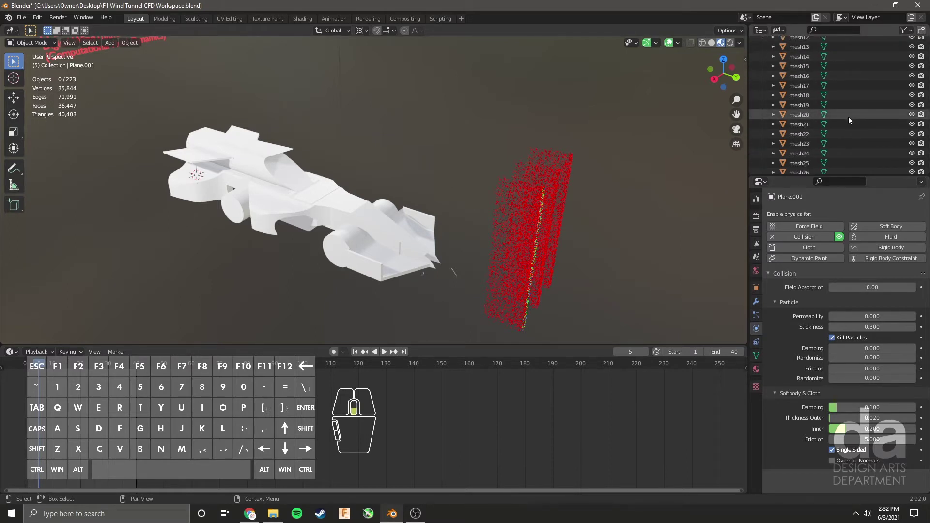
{"action": "scroll", "coordinate": [849, 118], "scroll_direction": "down", "scroll_amount": 15}
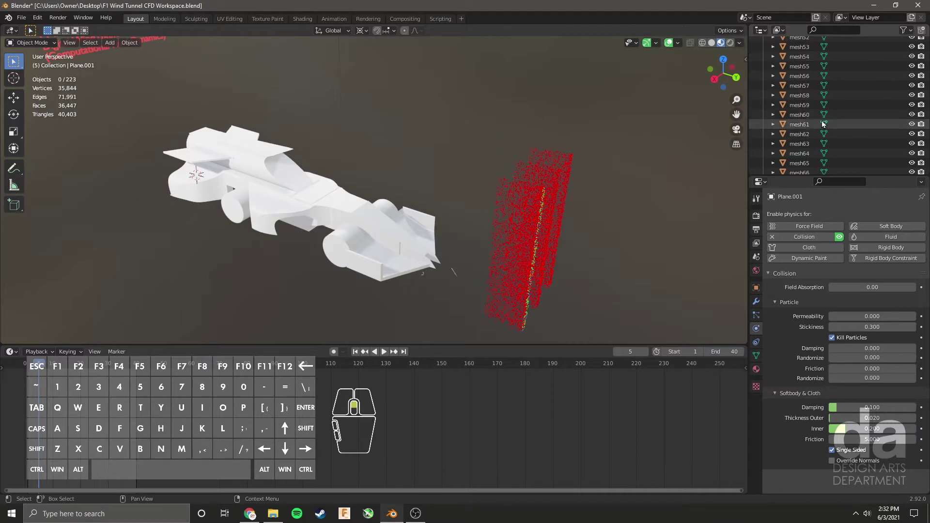
{"action": "scroll", "coordinate": [823, 124], "scroll_direction": "down", "scroll_amount": 2}
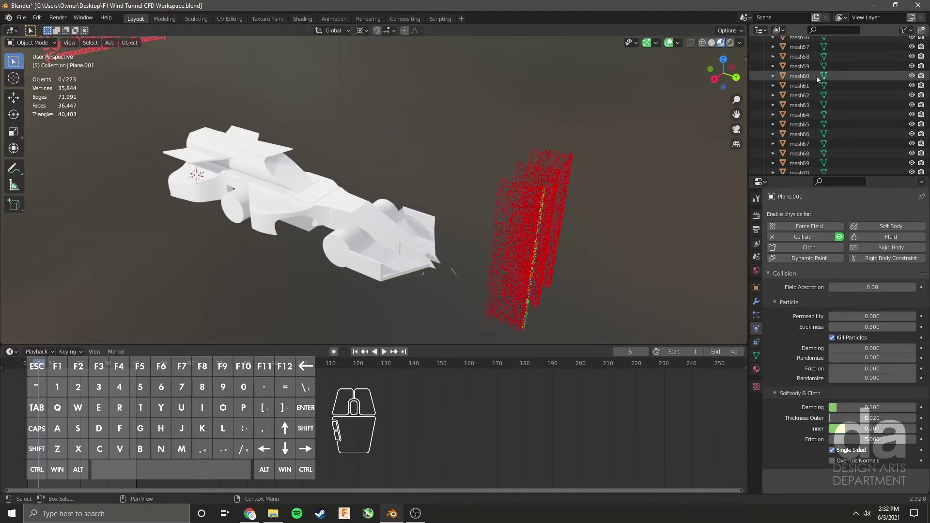
{"action": "scroll", "coordinate": [819, 82], "scroll_direction": "down", "scroll_amount": 12}
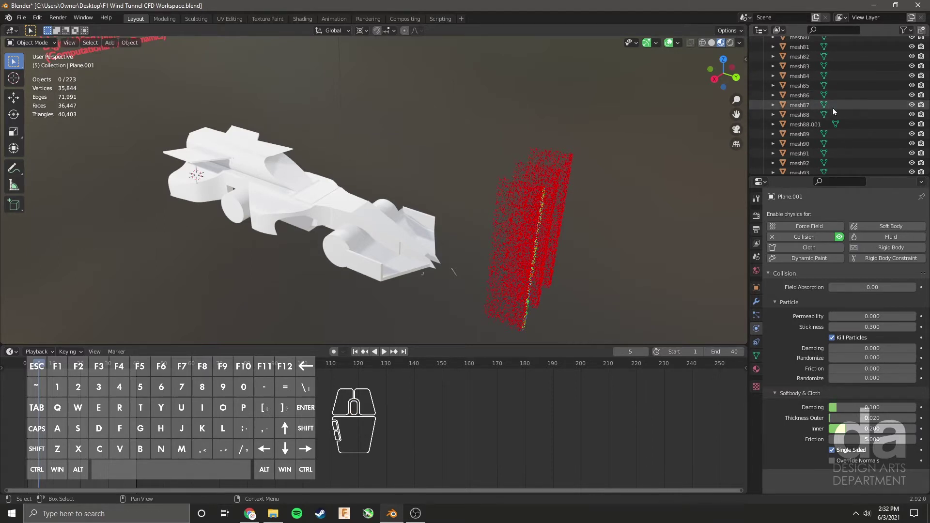
{"action": "scroll", "coordinate": [844, 109], "scroll_direction": "down", "scroll_amount": 20}
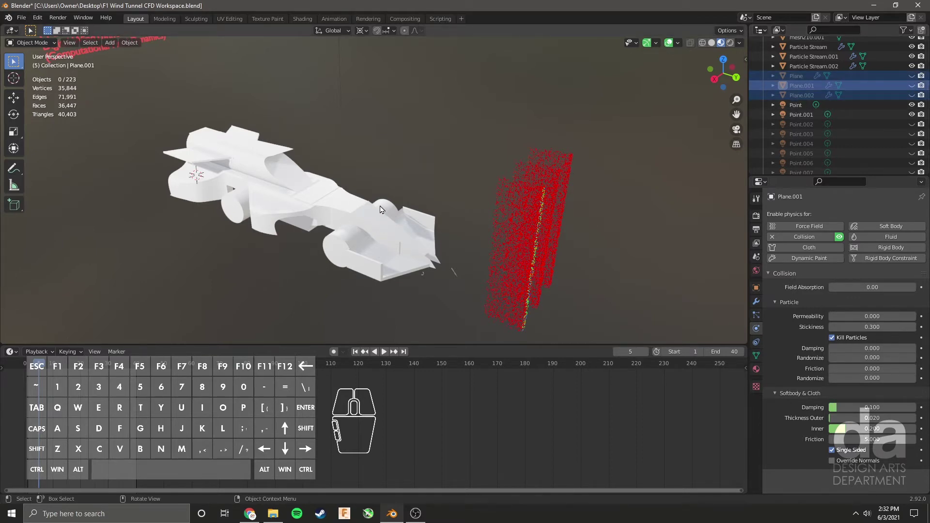
- Delete the remaining stray mesh fragments floating just ahead of the car's nose
{"action": "middle_click_drag", "start_coordinate": [383, 210], "coordinate": [476, 251]}
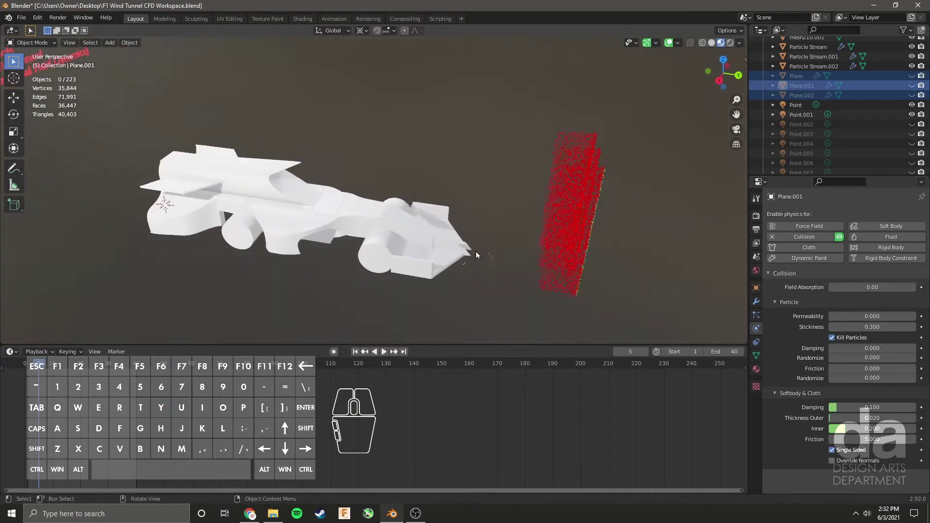
{"action": "left_click", "coordinate": [490, 255]}
{"action": "left_click", "coordinate": [483, 231]}
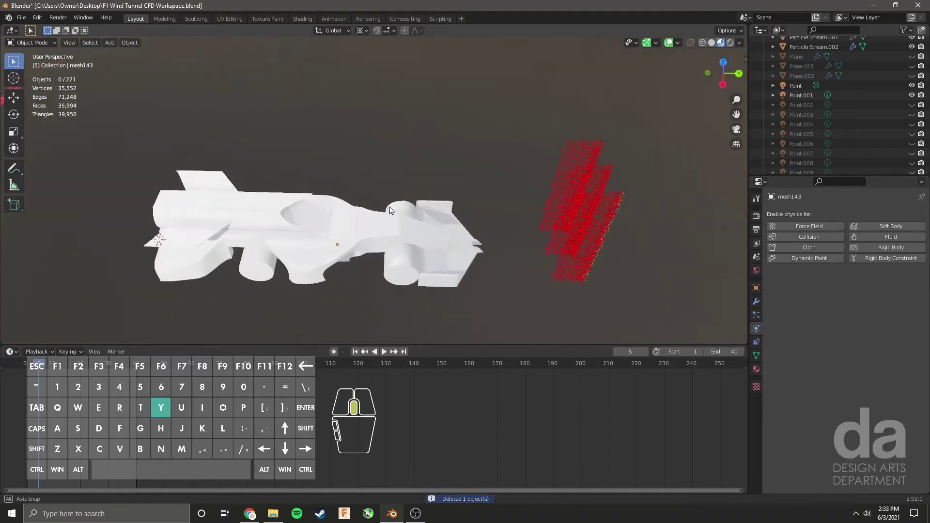
- Replace the material on the car's side panel piece with a new one that has a magenta base color
{"action": "middle_click_drag", "start_coordinate": [391, 210], "coordinate": [394, 200]}
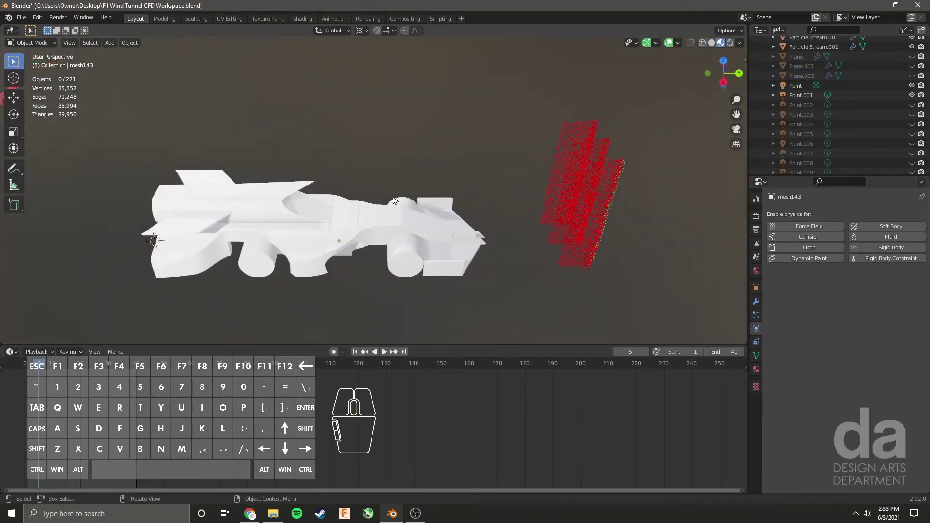
{"action": "left_click", "coordinate": [312, 248]}
{"action": "left_click", "coordinate": [756, 370]}
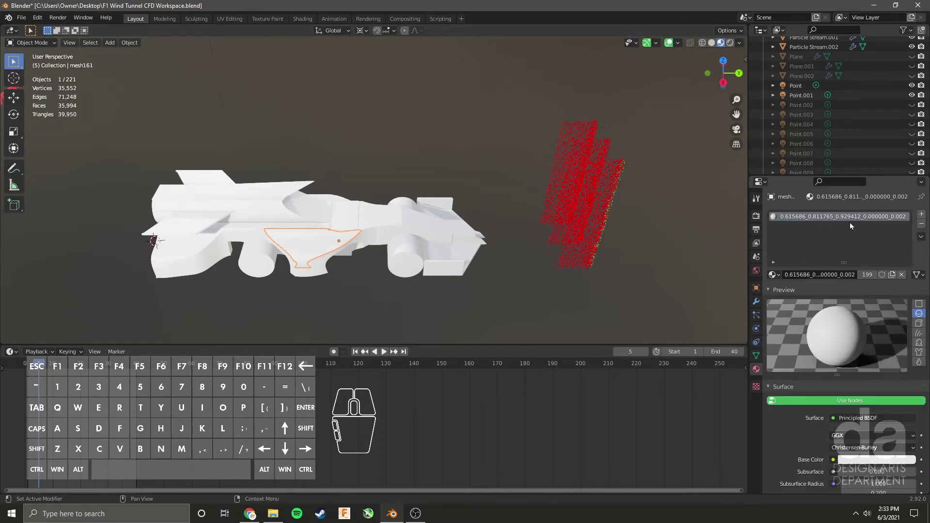
{"action": "left_click", "coordinate": [921, 225]}
{"action": "left_click", "coordinate": [839, 275]}
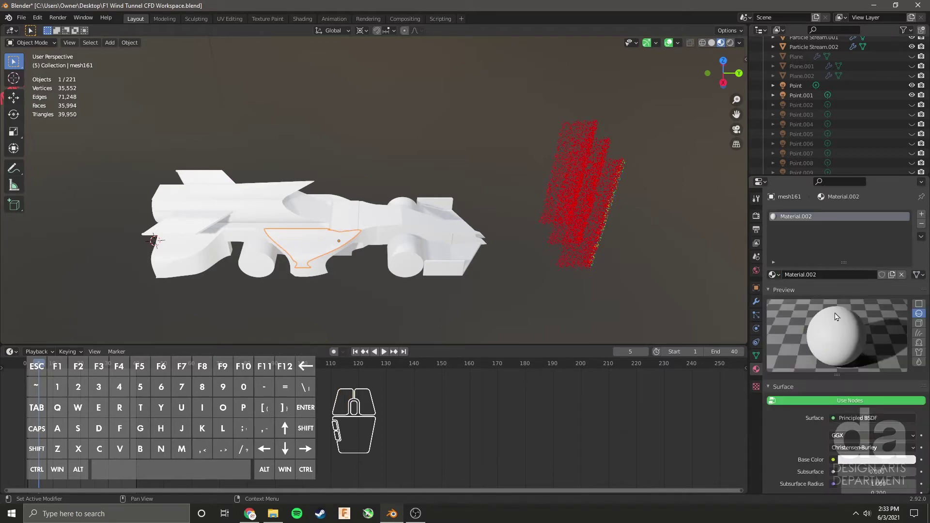
{"action": "left_click", "coordinate": [875, 460]}
{"action": "left_click_drag", "start_coordinate": [879, 375], "coordinate": [867, 385]}
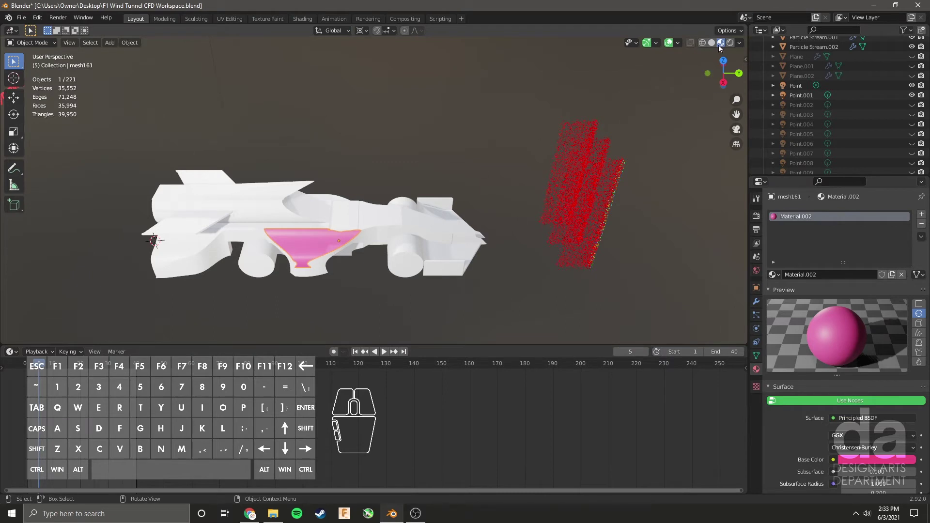
- Select all the car's mesh pieces and join them into a single object
{"action": "middle_click_drag", "start_coordinate": [533, 126], "coordinate": [368, 194]}
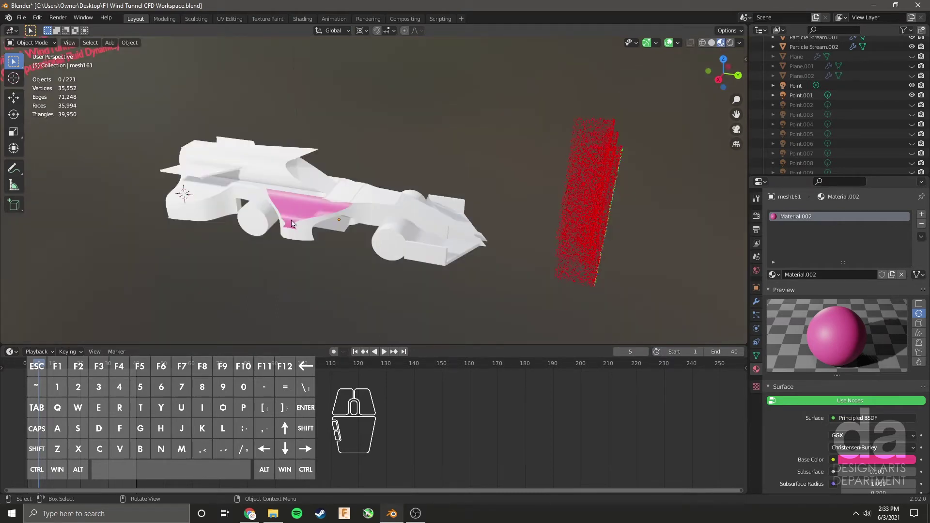
{"action": "middle_click_drag", "start_coordinate": [300, 201], "coordinate": [312, 203]}
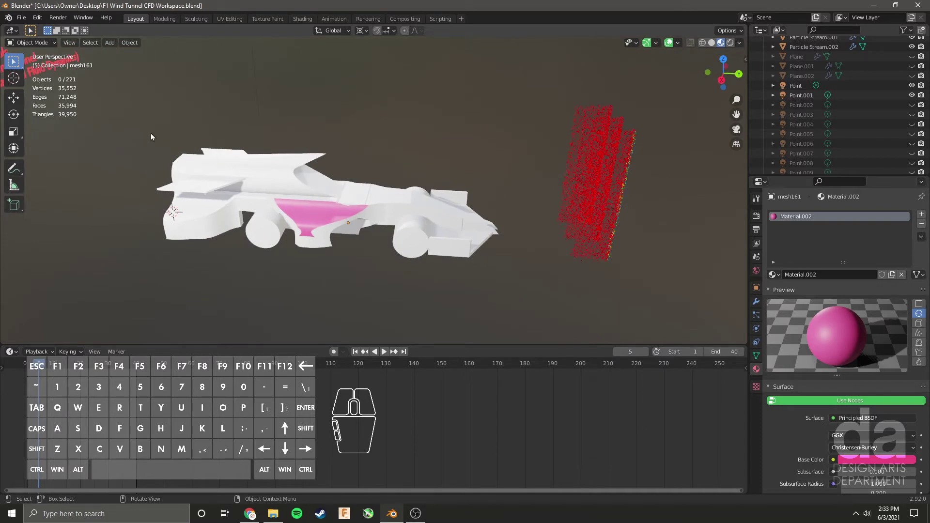
{"action": "left_click_drag", "start_coordinate": [147, 135], "coordinate": [521, 307]}
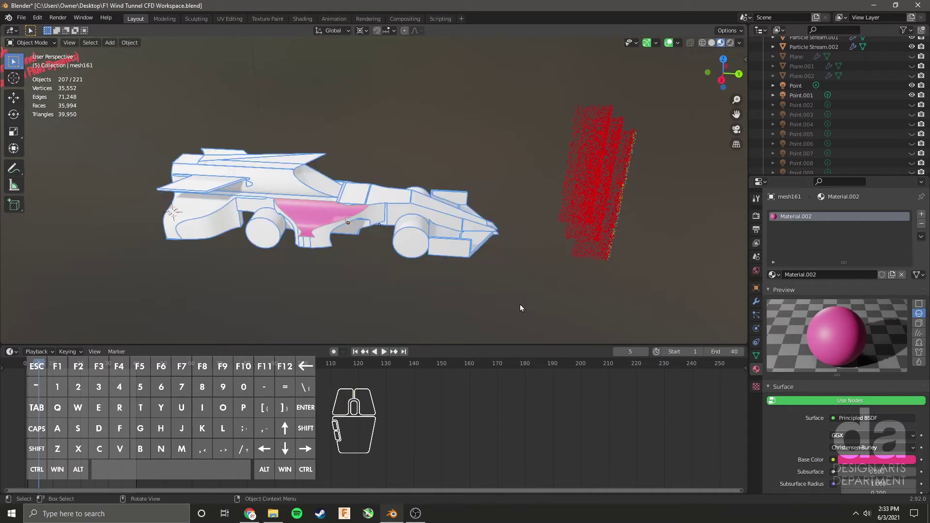
{"action": "right_click", "coordinate": [339, 192]}
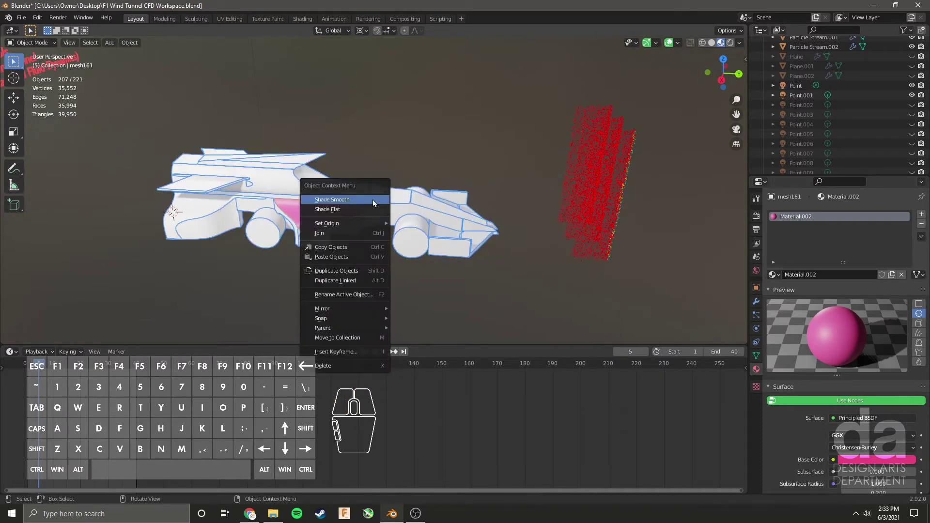
{"action": "left_click", "coordinate": [327, 237]}
- Check in the object list and the 3D view that the car's pieces now select as one object
{"action": "middle_click_drag", "start_coordinate": [327, 236], "coordinate": [329, 271]}
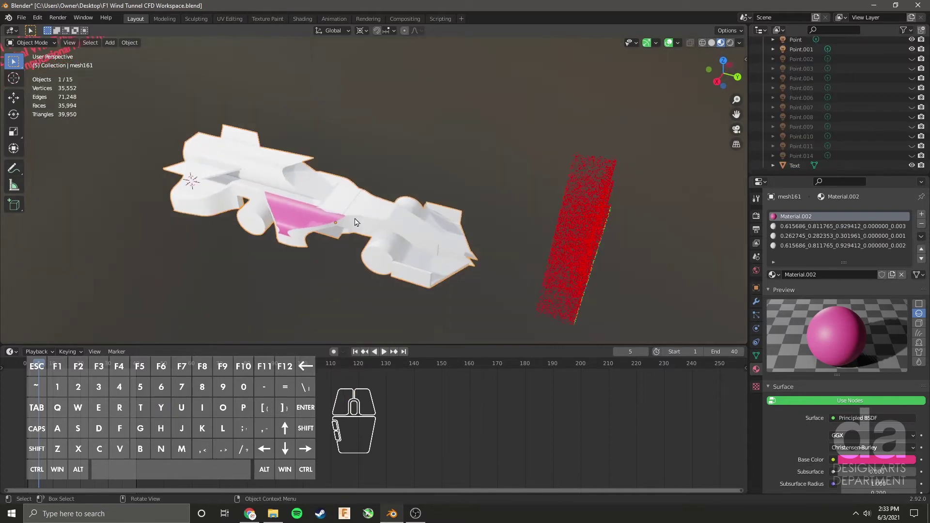
{"action": "scroll", "coordinate": [845, 108], "scroll_direction": "up", "scroll_amount": 3}
{"action": "scroll", "coordinate": [845, 108], "scroll_direction": "up", "scroll_amount": 3}
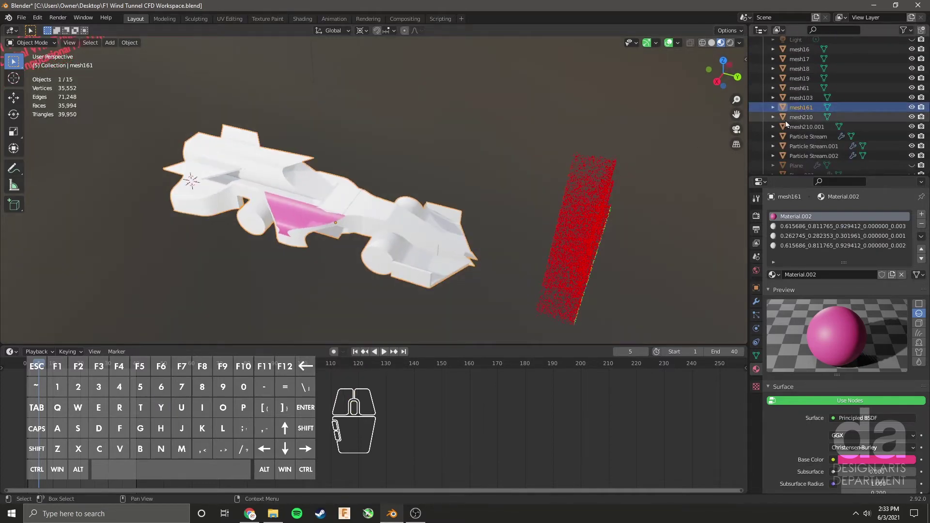
{"action": "left_click", "coordinate": [366, 296]}
{"action": "middle_click_drag", "start_coordinate": [366, 296], "coordinate": [307, 199]}
{"action": "left_click", "coordinate": [305, 196]}
{"action": "left_click", "coordinate": [419, 127]}
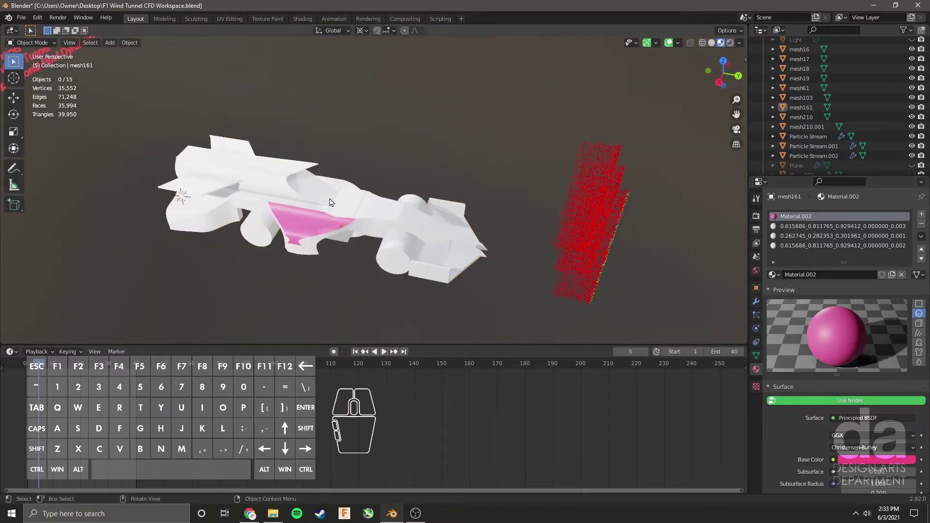
{"action": "left_click", "coordinate": [351, 219]}
{"action": "left_click", "coordinate": [425, 148]}
- Remove all the material slots from the joined car
{"action": "left_click", "coordinate": [349, 207]}
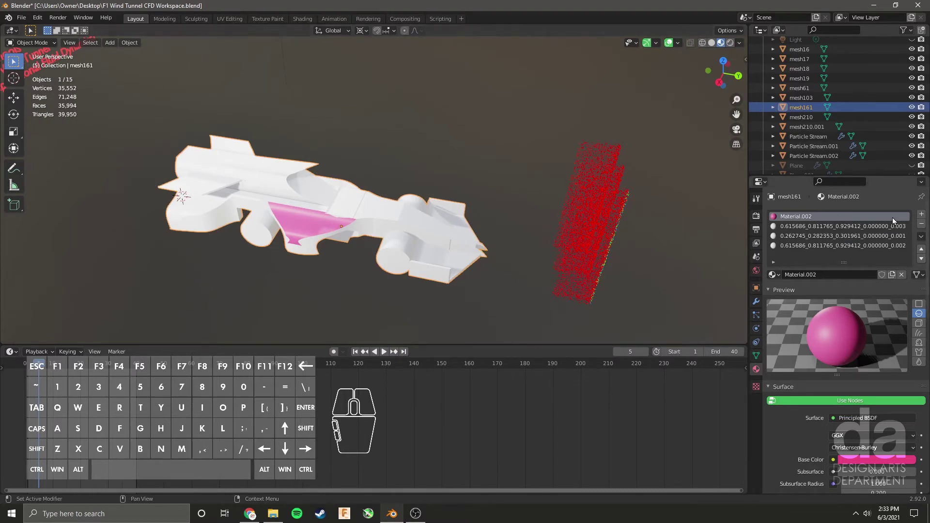
{"action": "left_click", "coordinate": [922, 224]}
{"action": "left_click", "coordinate": [921, 223]}
{"action": "left_click", "coordinate": [921, 223]}
{"action": "left_click", "coordinate": [921, 224]}
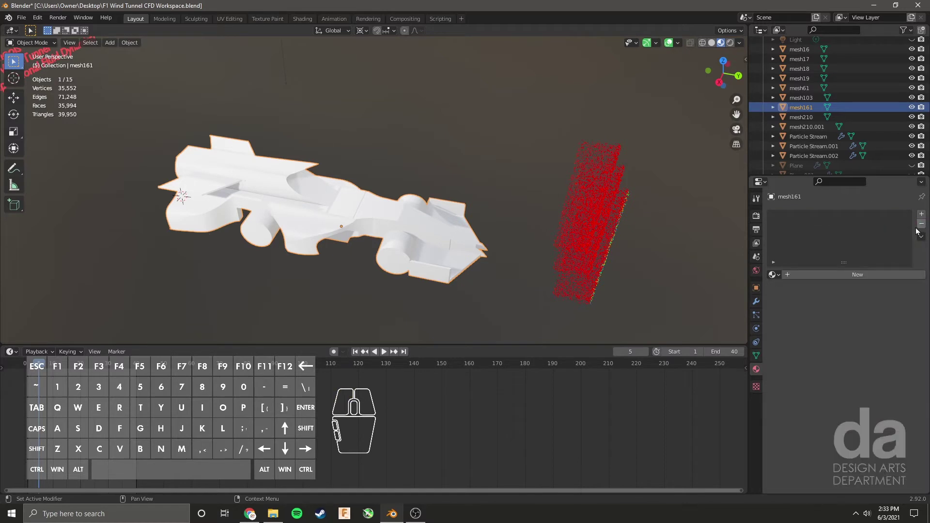
- Create a new material for the car with a near-black base color
{"action": "left_click", "coordinate": [810, 272]}
{"action": "left_click", "coordinate": [872, 459]}
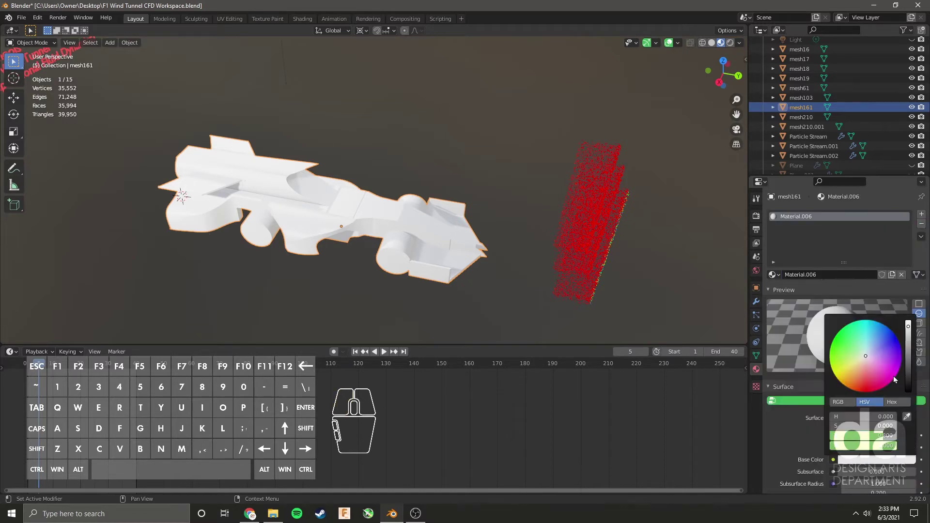
{"action": "left_click_drag", "start_coordinate": [908, 359], "coordinate": [908, 388]}
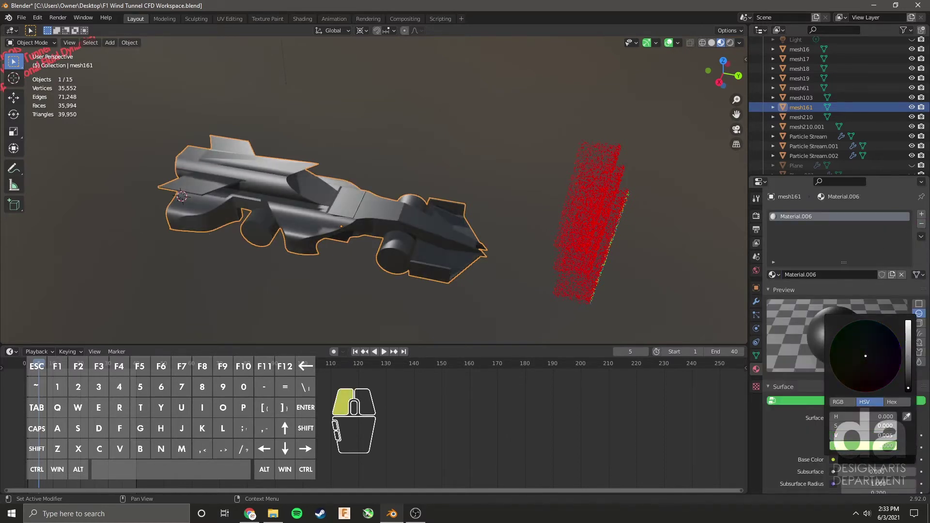
{"action": "left_click", "coordinate": [522, 301]}
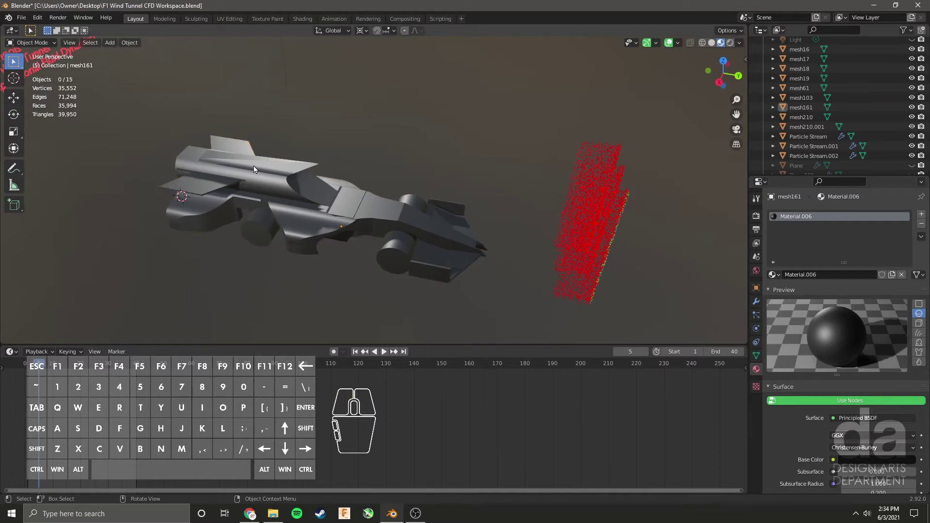
- Enable collision physics on the car, with particle stickiness 1.600 and friction 0.082
{"action": "scroll", "coordinate": [313, 212], "scroll_direction": "down", "scroll_amount": 4}
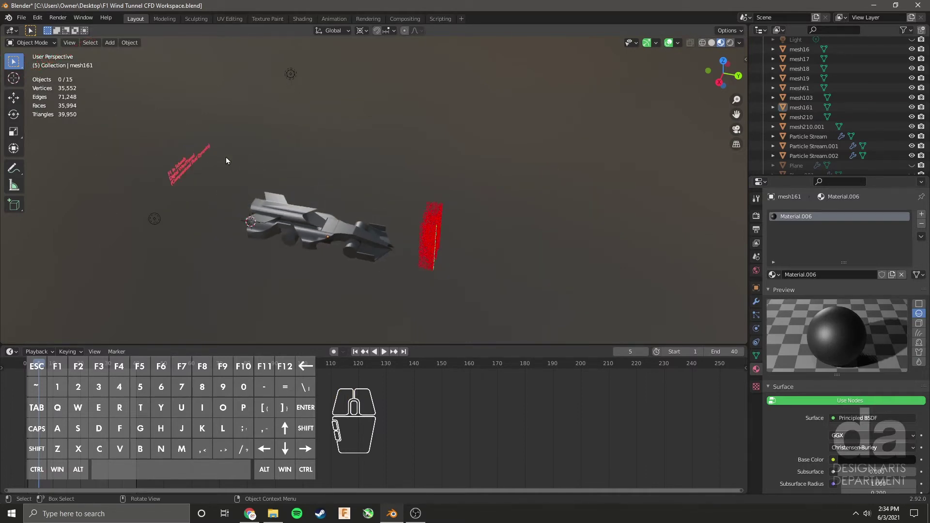
{"action": "scroll", "coordinate": [326, 245], "scroll_direction": "up", "scroll_amount": 5}
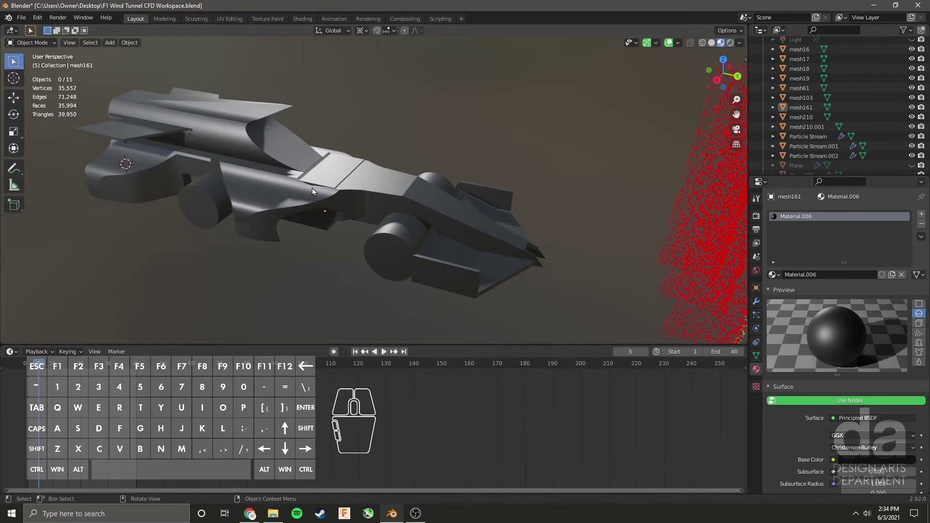
{"action": "left_click", "coordinate": [323, 188]}
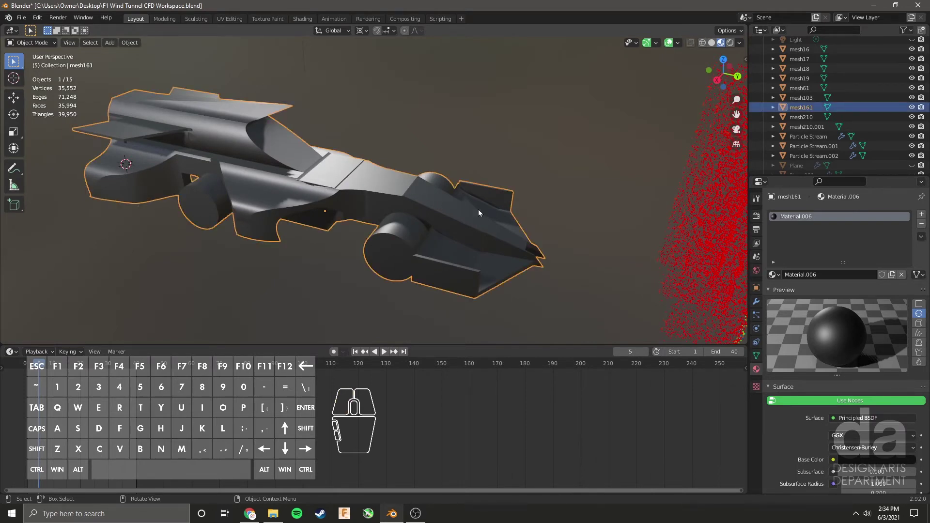
{"action": "left_click", "coordinate": [756, 329]}
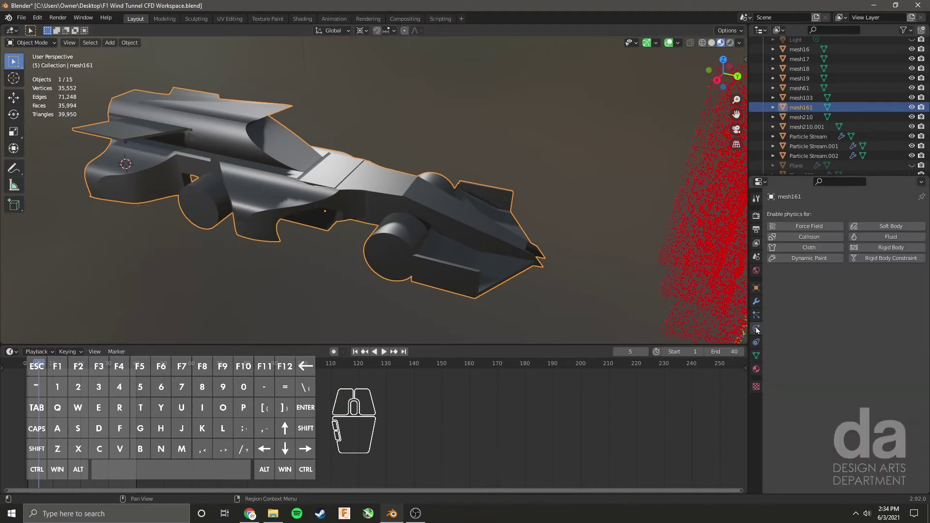
{"action": "left_click", "coordinate": [818, 241]}
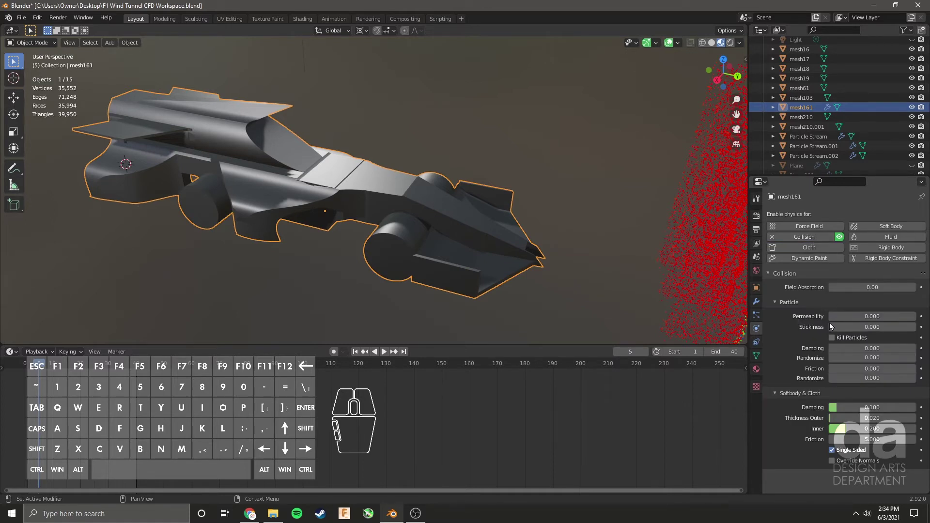
{"action": "mouse_move", "coordinate": [870, 327]}
{"action": "left_mouse_down"}
{"action": "mouse_move", "coordinate": [862, 328]}
{"action": "mouse_move", "coordinate": [901, 329]}
{"action": "mouse_move", "coordinate": [872, 330]}
{"action": "left_mouse_up"}
{"action": "left_click_drag", "start_coordinate": [835, 369], "coordinate": [845, 369]}
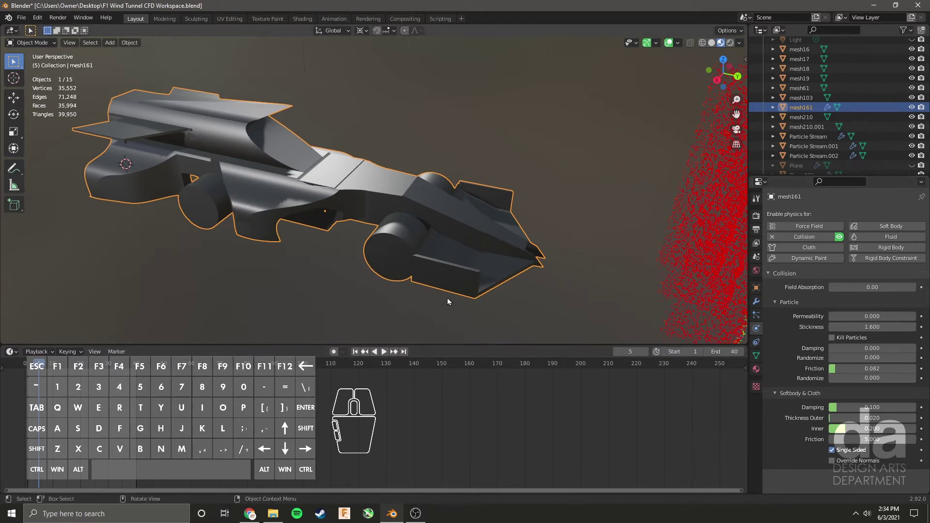
- Enlarge the 3D view, return the animation to frame 1 and run the particle simulation past the car to about frame 34
{"action": "middle_click_drag", "start_coordinate": [447, 298], "coordinate": [486, 294]}
{"action": "left_click_drag", "start_coordinate": [474, 347], "coordinate": [475, 366]}
{"action": "middle_click_drag", "start_coordinate": [655, 275], "coordinate": [587, 271]}
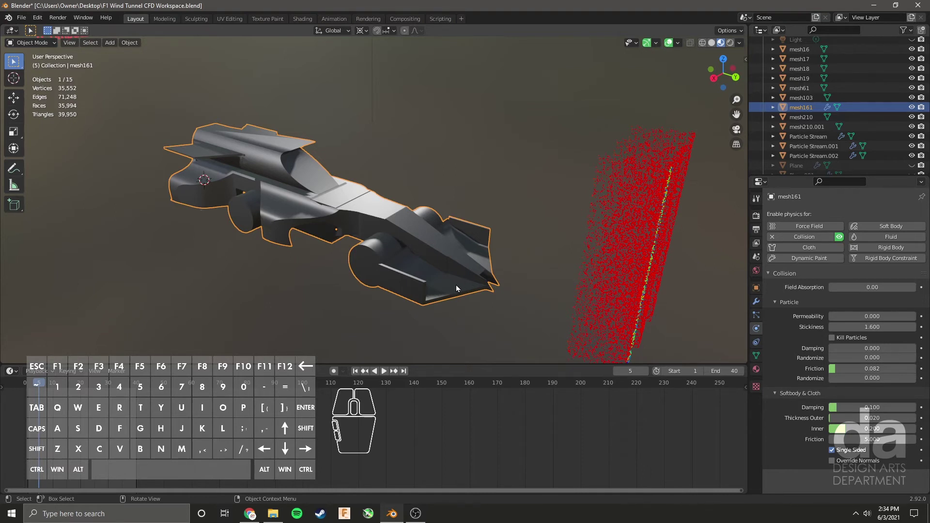
{"action": "left_click", "coordinate": [42, 387]}
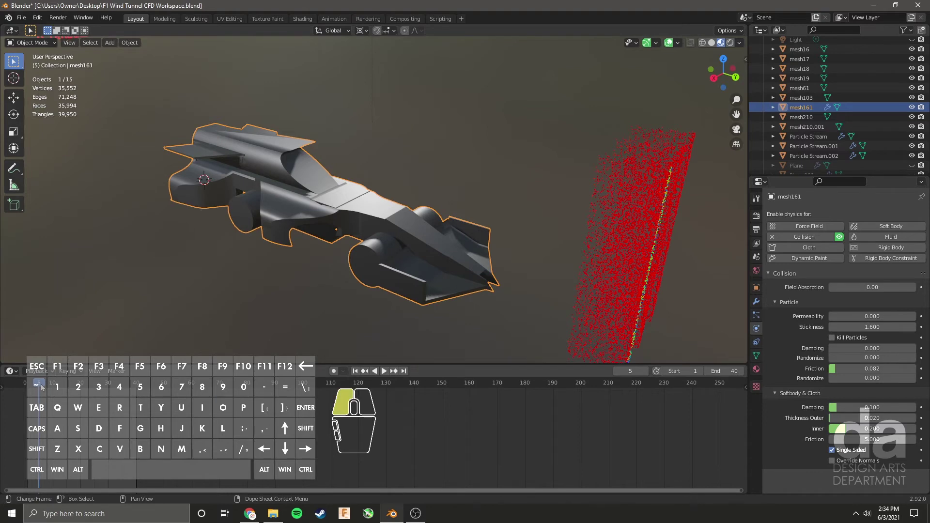
{"action": "left_click_drag", "start_coordinate": [42, 388], "coordinate": [28, 387]}
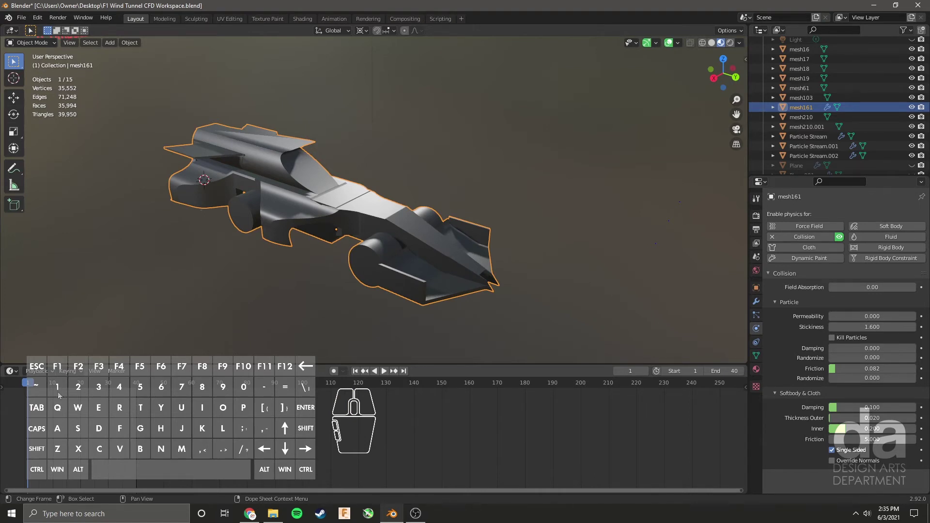
{"action": "key", "text": "space"}
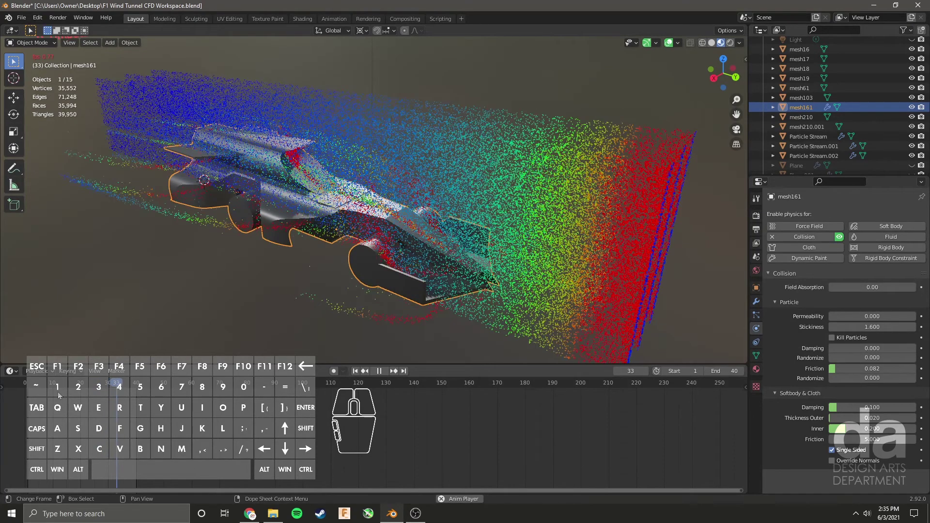
{"action": "key", "text": "space"}
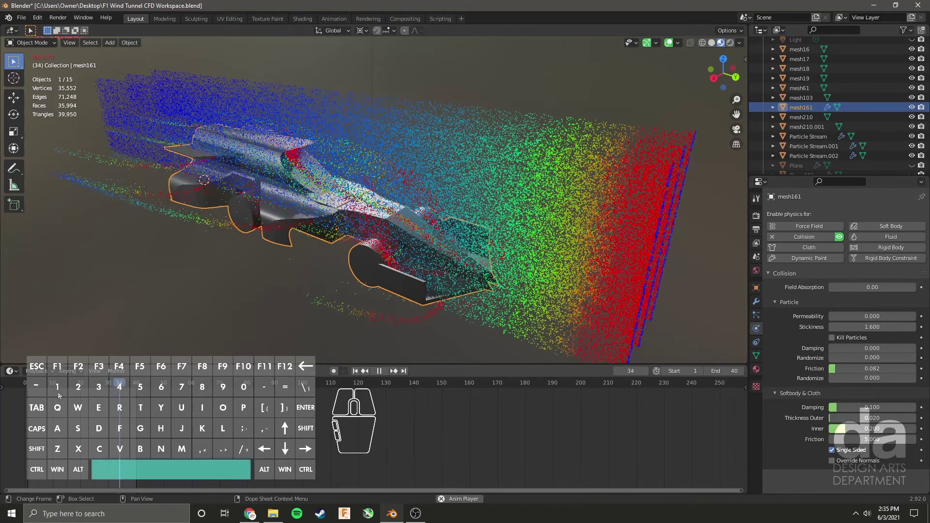
- Pause the particle simulation at frame 35 and examine the airflow along the side of the car
{"action": "key", "text": "space"}
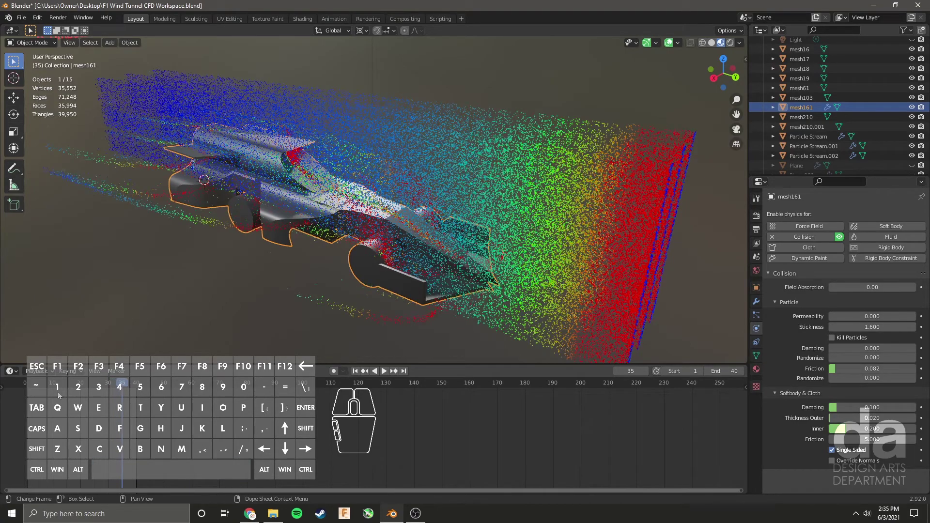
{"action": "middle_click_drag", "start_coordinate": [290, 208], "coordinate": [383, 248]}
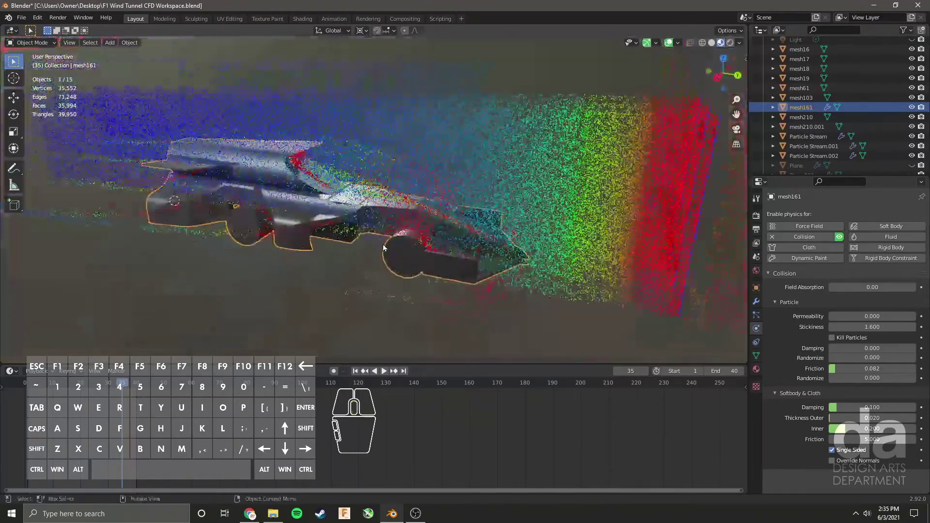
{"action": "scroll", "coordinate": [383, 249], "scroll_direction": "up", "scroll_amount": 5}
{"action": "scroll", "coordinate": [384, 248], "scroll_direction": "down", "scroll_amount": 7}
{"action": "scroll", "coordinate": [384, 248], "scroll_direction": "up", "scroll_amount": 4}
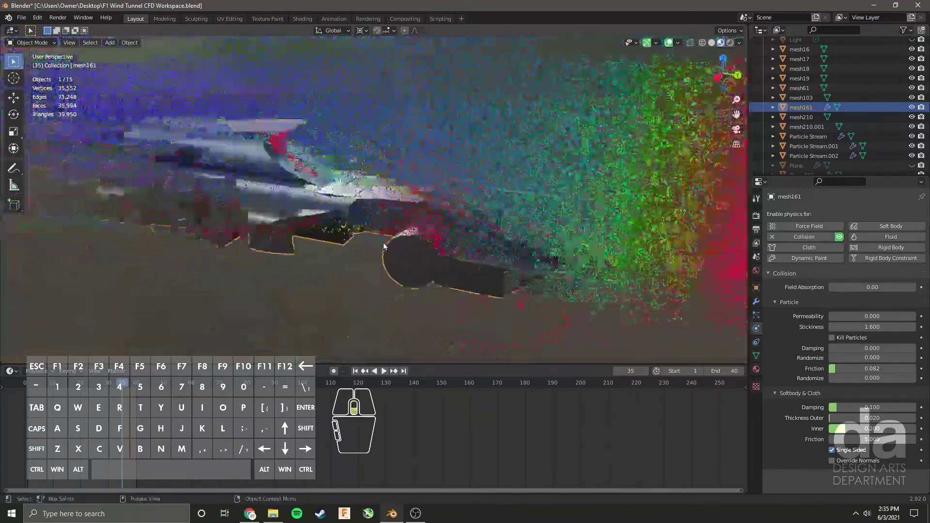
{"action": "scroll", "coordinate": [384, 246], "scroll_direction": "down", "scroll_amount": 4}
{"action": "middle_click_drag", "start_coordinate": [383, 242], "coordinate": [425, 199]}
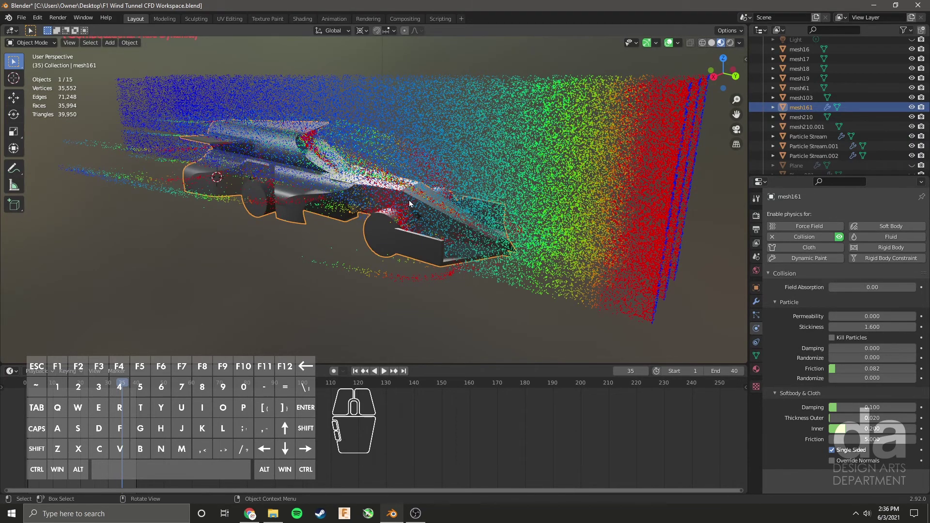
- Inspect the particle flow up close around the car's nose, underside, wheels and rear, and over the whole body
{"action": "scroll", "coordinate": [409, 203], "scroll_direction": "up", "scroll_amount": 3}
{"action": "mouse_move", "coordinate": [409, 204]}
{"action": "middle_mouse_down"}
{"action": "mouse_move", "coordinate": [409, 217]}
{"action": "mouse_move", "coordinate": [422, 208]}
{"action": "middle_mouse_up"}
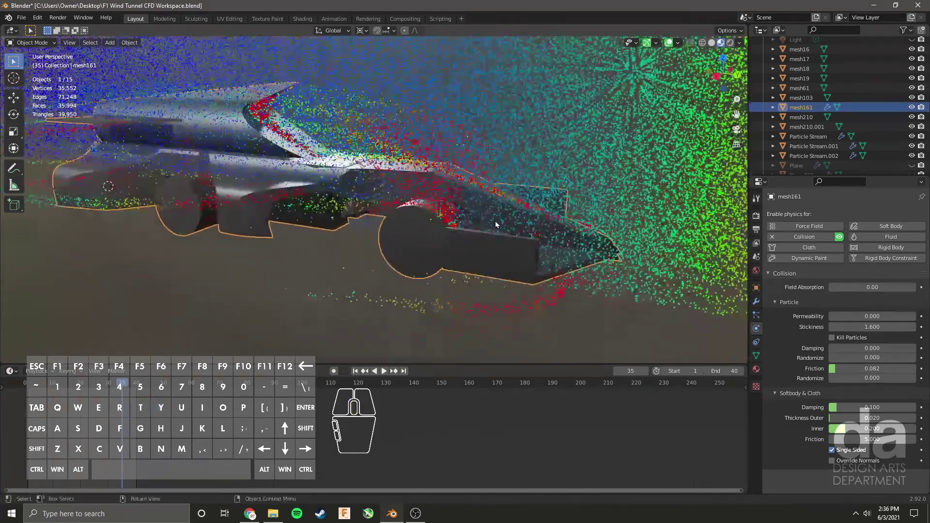
{"action": "middle_click_drag", "start_coordinate": [327, 180], "coordinate": [423, 276]}
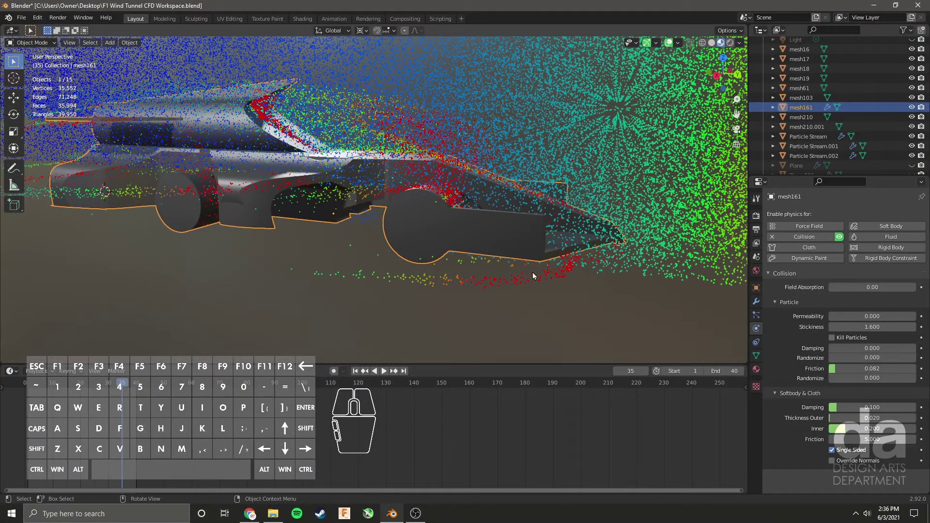
{"action": "scroll", "coordinate": [430, 207], "scroll_direction": "up", "scroll_amount": 5}
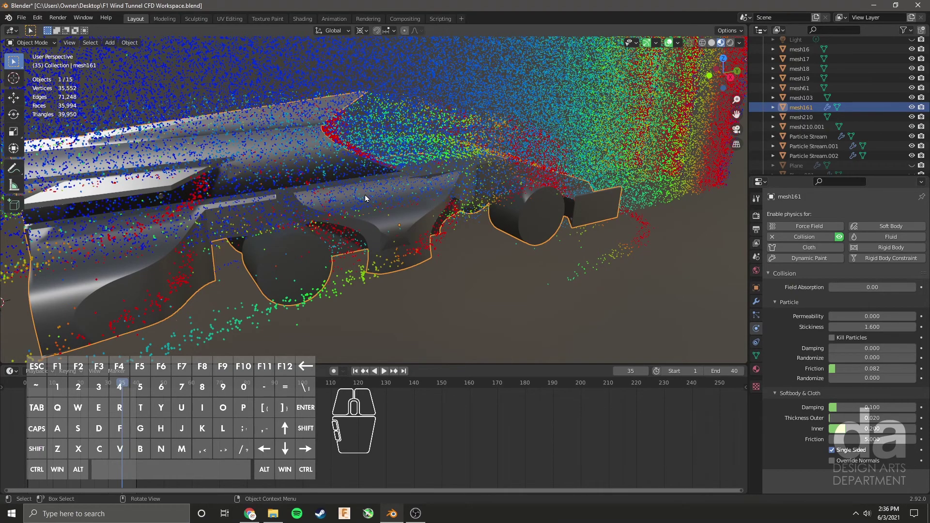
{"action": "middle_click_drag", "start_coordinate": [365, 196], "coordinate": [405, 163]}
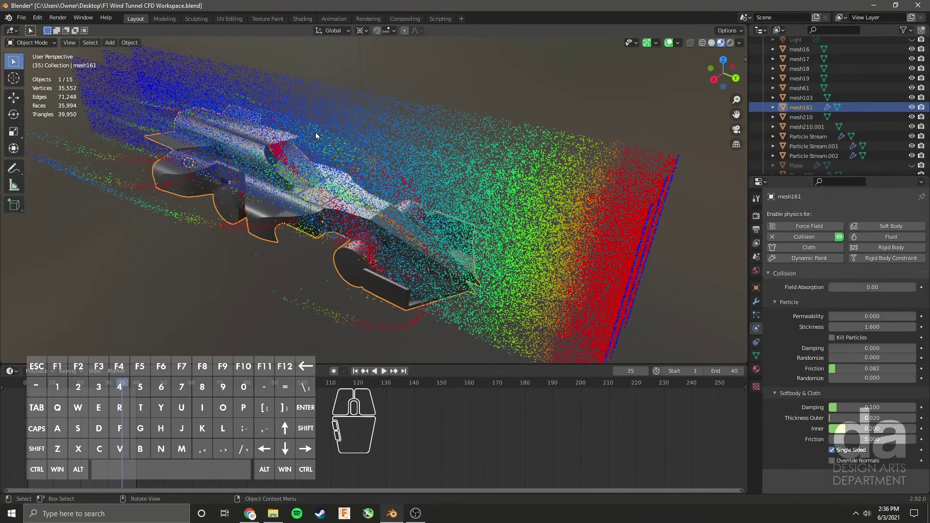
{"action": "middle_click_drag", "start_coordinate": [257, 205], "coordinate": [275, 194]}
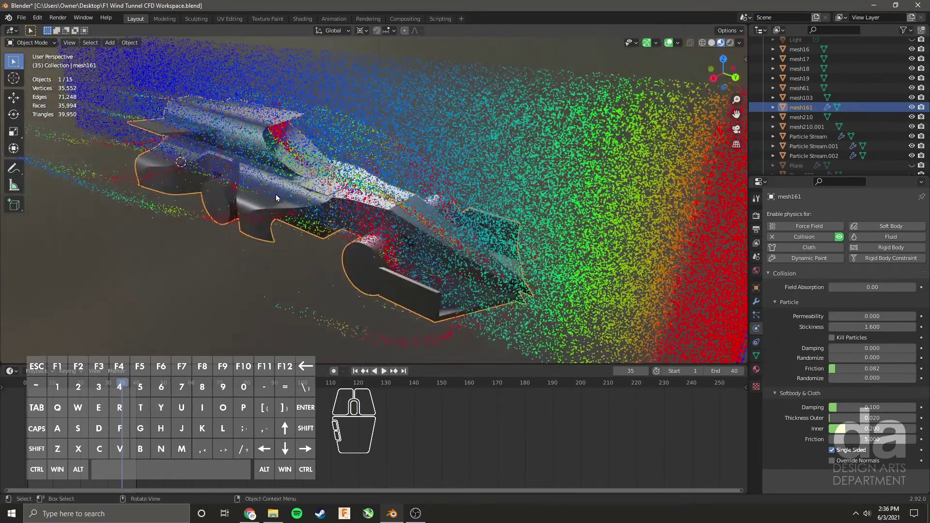